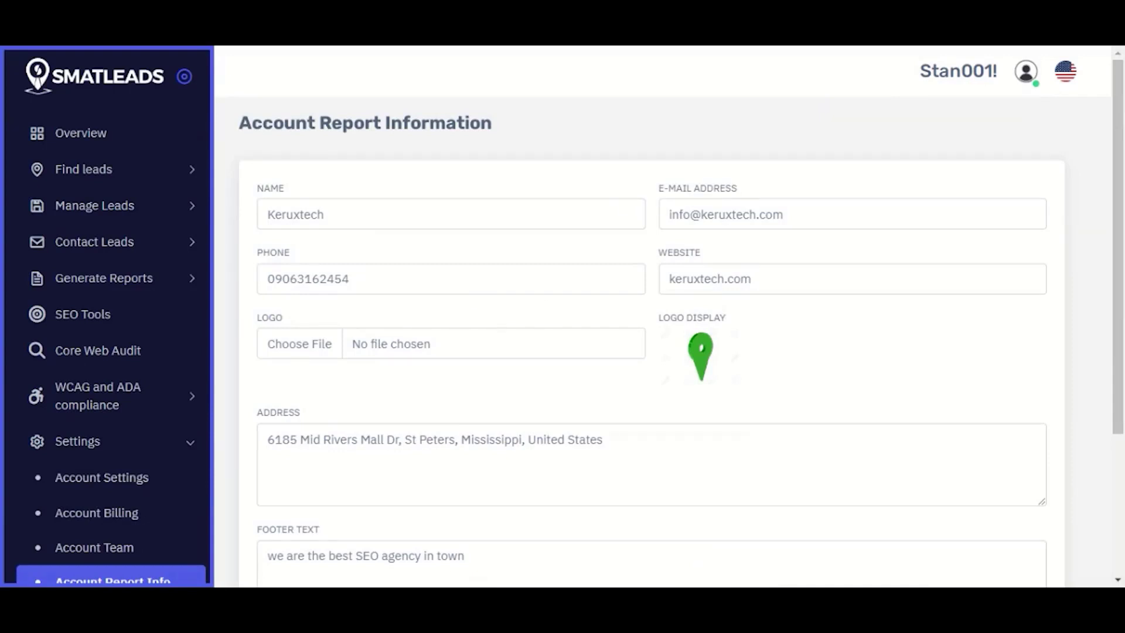
Step: Scroll down and open the Account Email Settings (SMTP) page
{"action": "scroll", "coordinate": [708, 258], "scroll_direction": "down", "scroll_amount": 1}
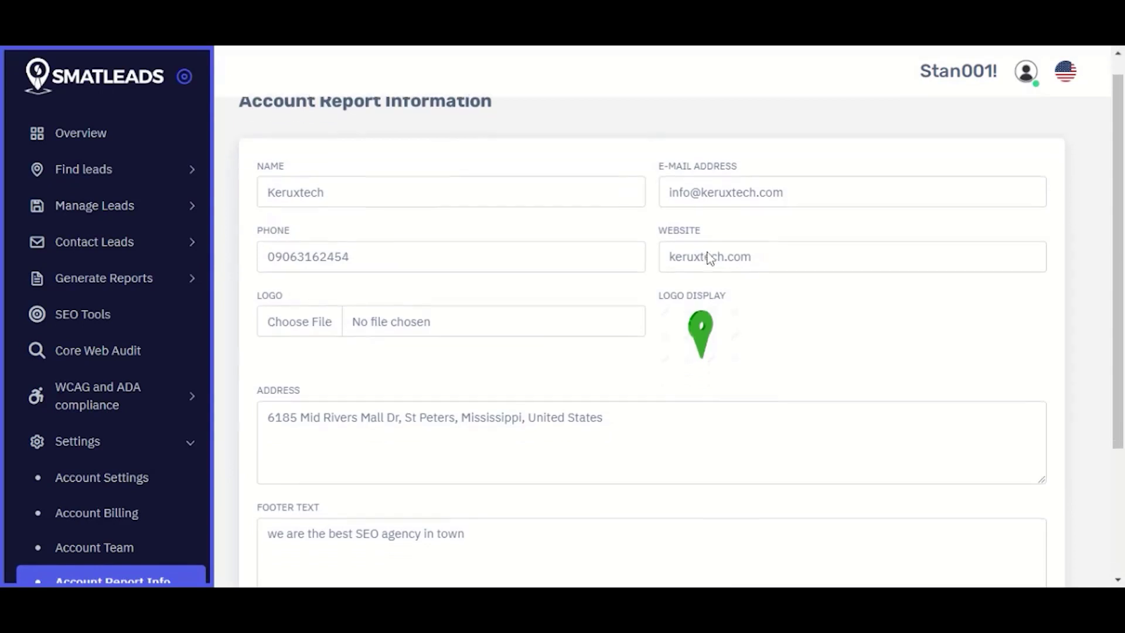
{"action": "scroll", "coordinate": [709, 258], "scroll_direction": "down", "scroll_amount": 2}
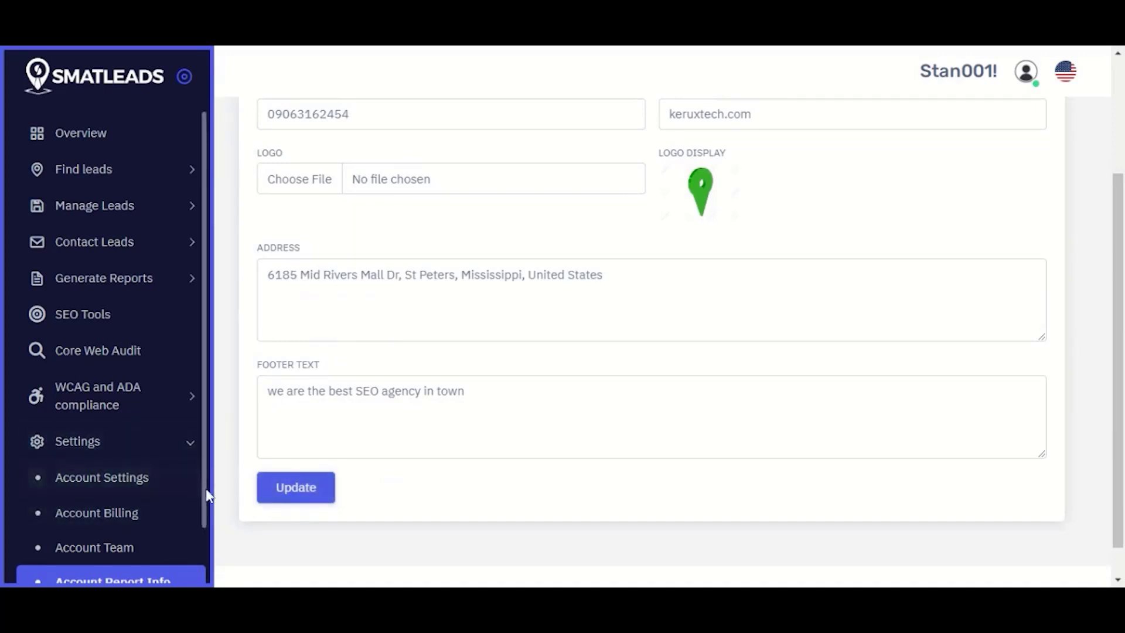
{"action": "scroll", "coordinate": [206, 516], "scroll_direction": "down", "scroll_amount": 2}
{"action": "scroll", "coordinate": [205, 527], "scroll_direction": "down", "scroll_amount": 3}
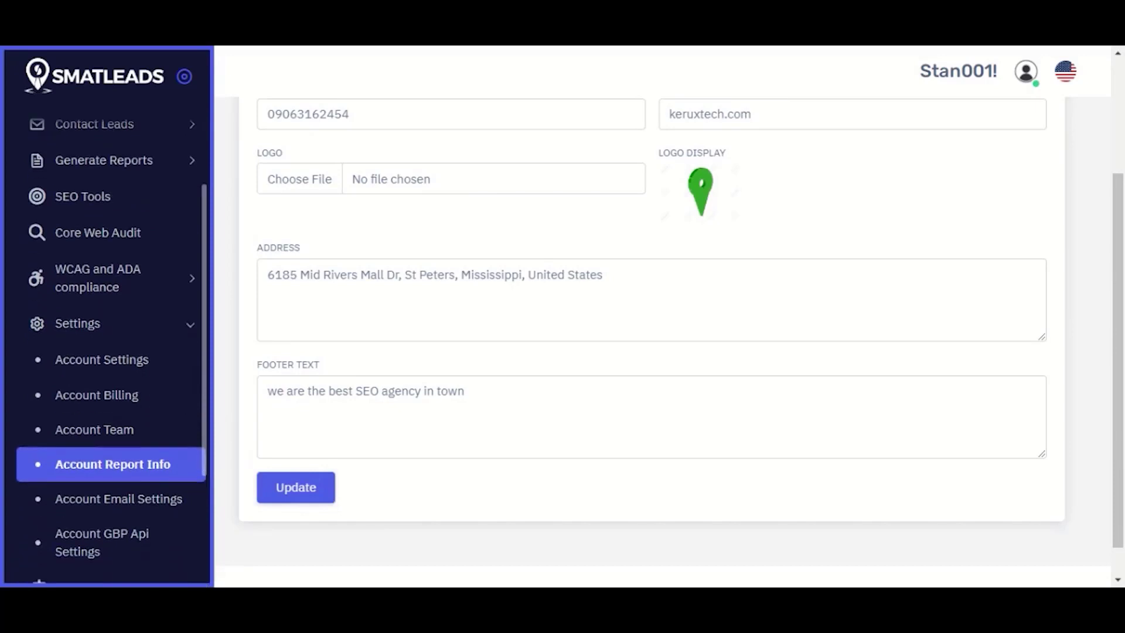
{"action": "left_click", "coordinate": [151, 498]}
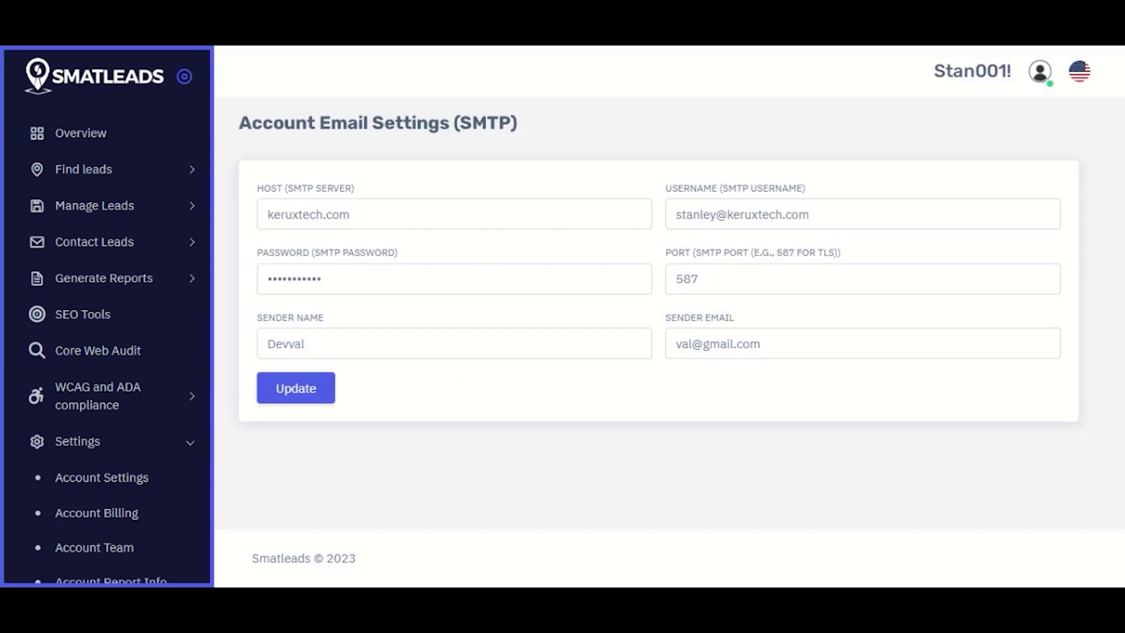
Step: Replace the Sender Email with a new address, update, and confirm the success message
{"action": "left_click_drag", "start_coordinate": [761, 344], "coordinate": [676, 344]}
{"action": "key", "text": "BackSpace"}
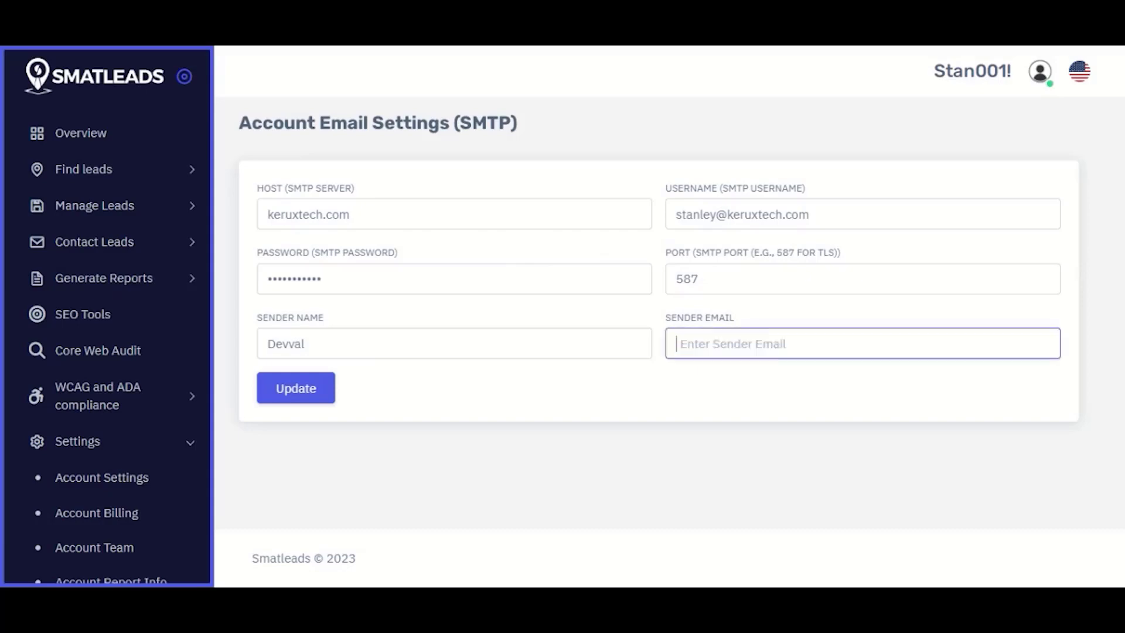
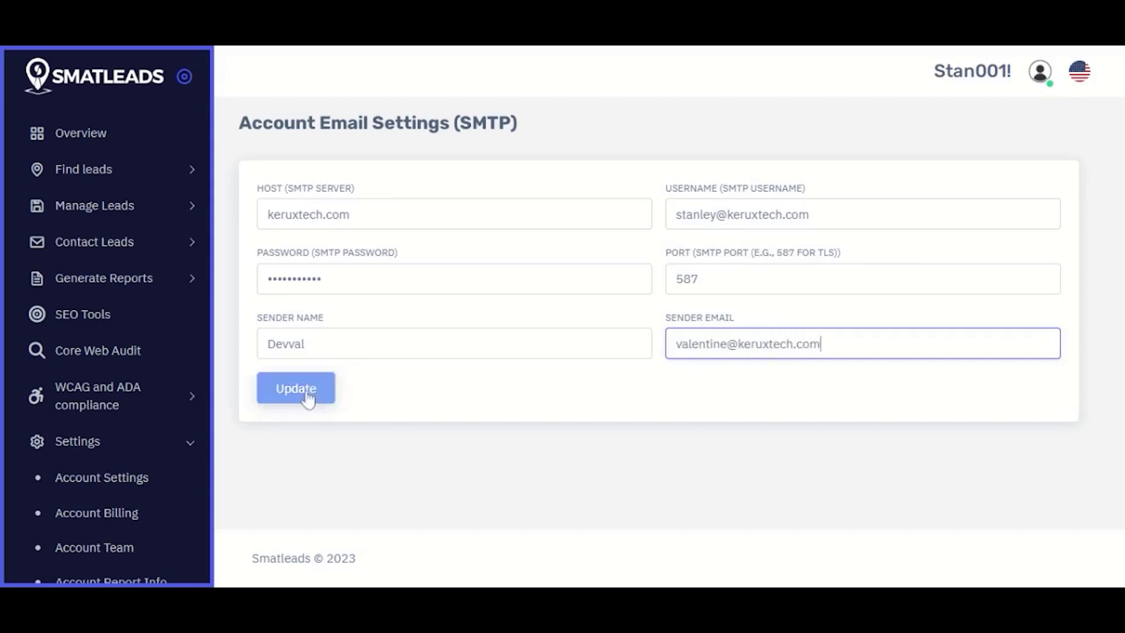
{"action": "left_click", "coordinate": [305, 393]}
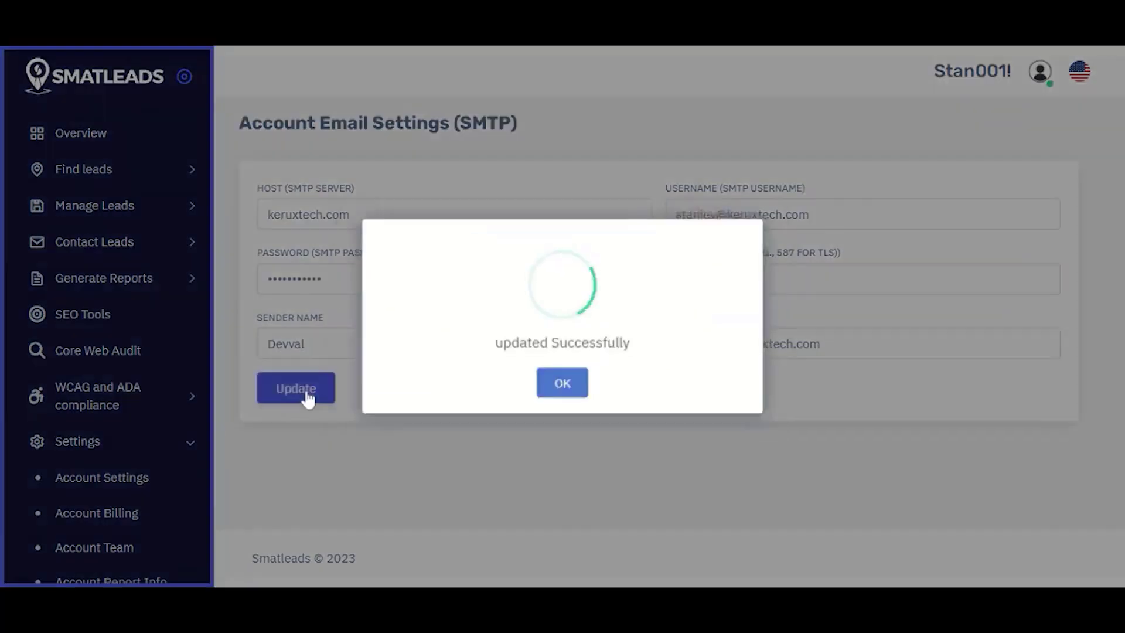
{"action": "left_click", "coordinate": [548, 389]}
Step: Go to the GBP Api Settings page
{"action": "scroll", "coordinate": [203, 394], "scroll_direction": "down", "scroll_amount": 4}
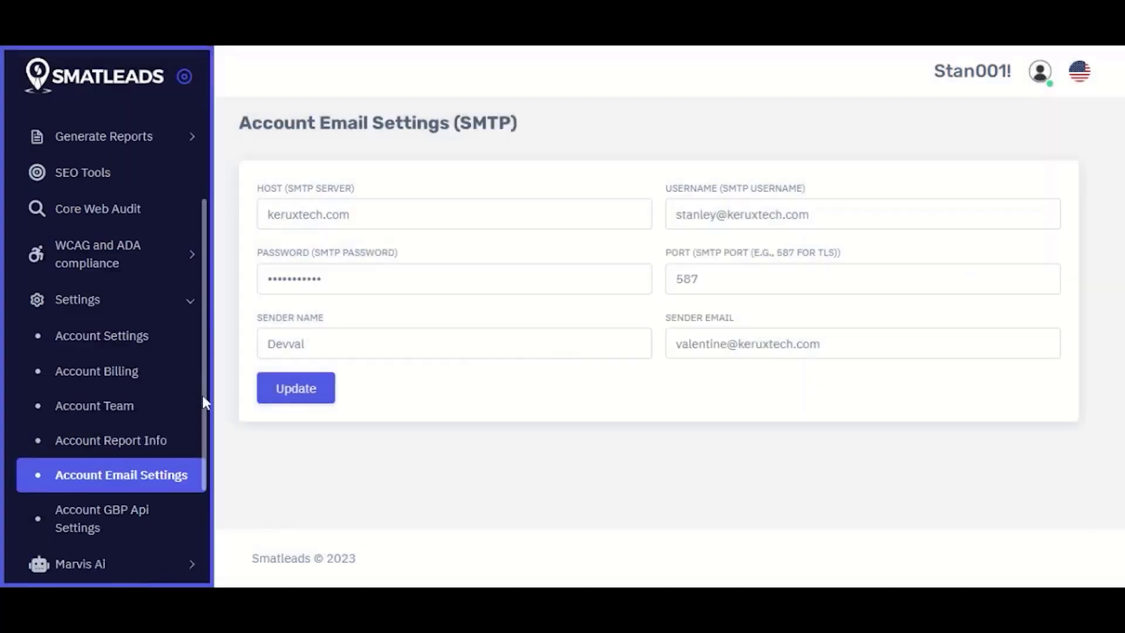
{"action": "scroll", "coordinate": [204, 457], "scroll_direction": "down", "scroll_amount": 1}
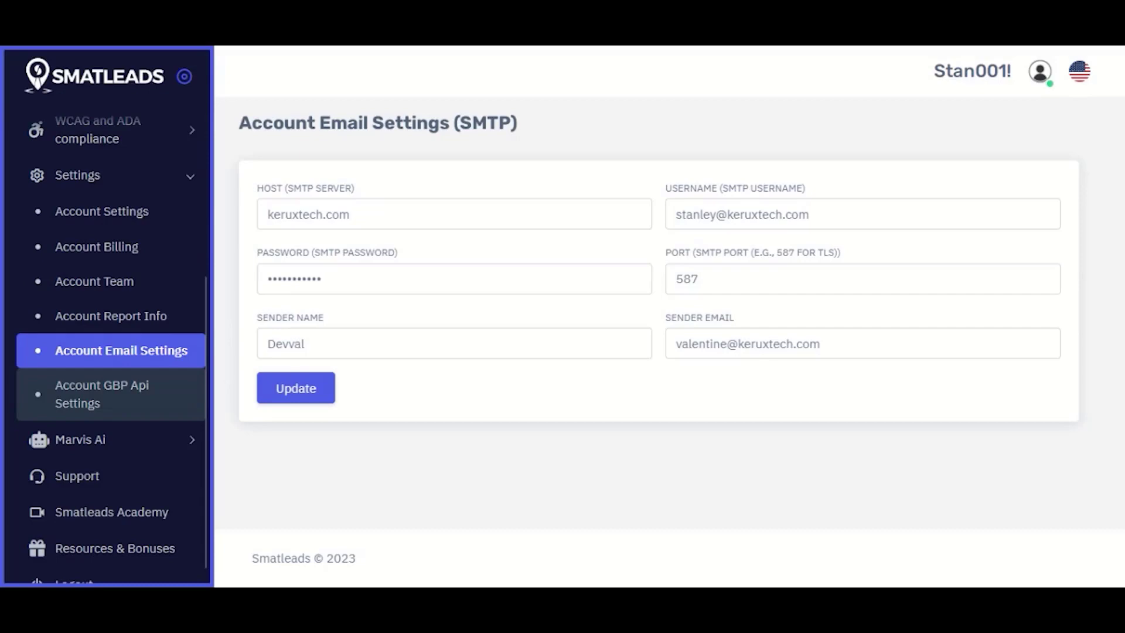
{"action": "left_click", "coordinate": [120, 402]}
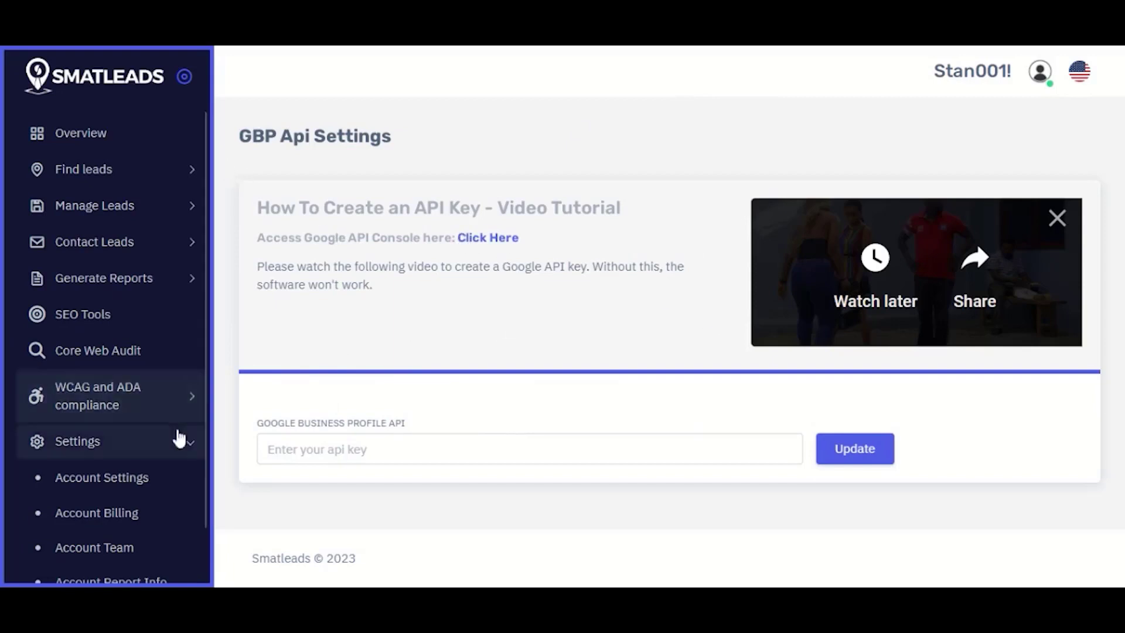
Step: Collapse Settings and go to GBP Lead Search under Find leads
{"action": "left_click", "coordinate": [192, 444]}
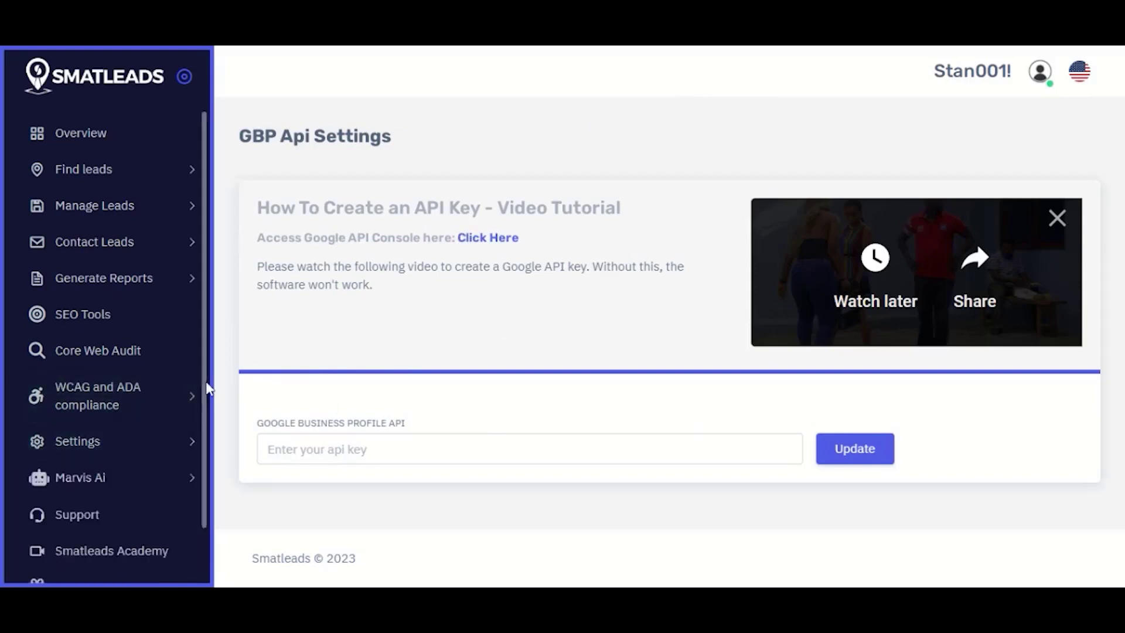
{"action": "left_click", "coordinate": [120, 166]}
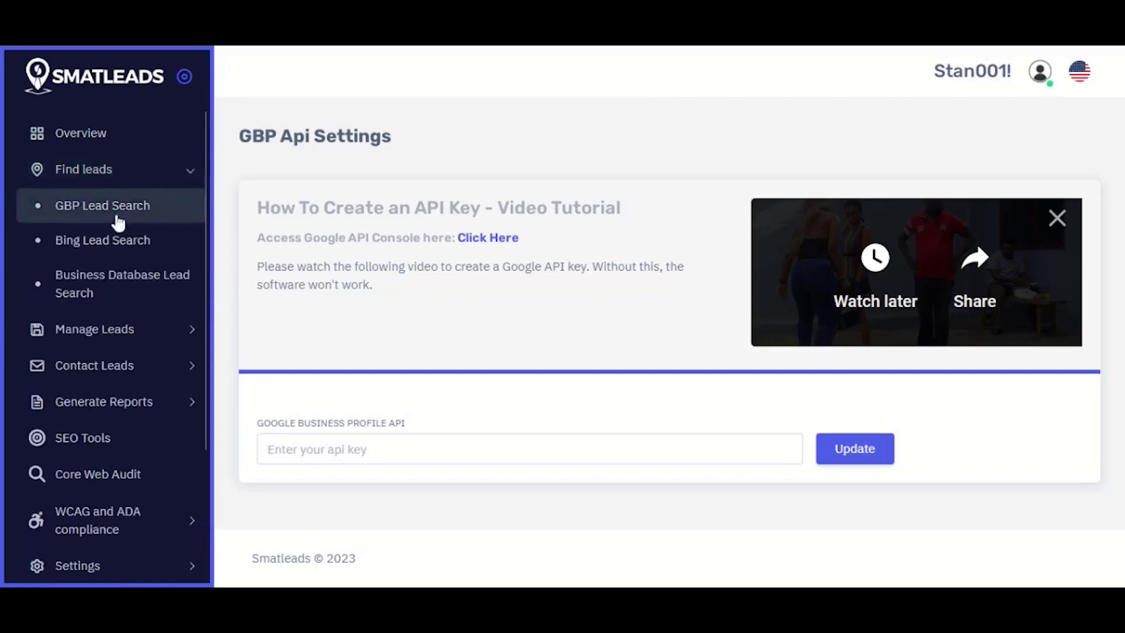
{"action": "left_click", "coordinate": [118, 214]}
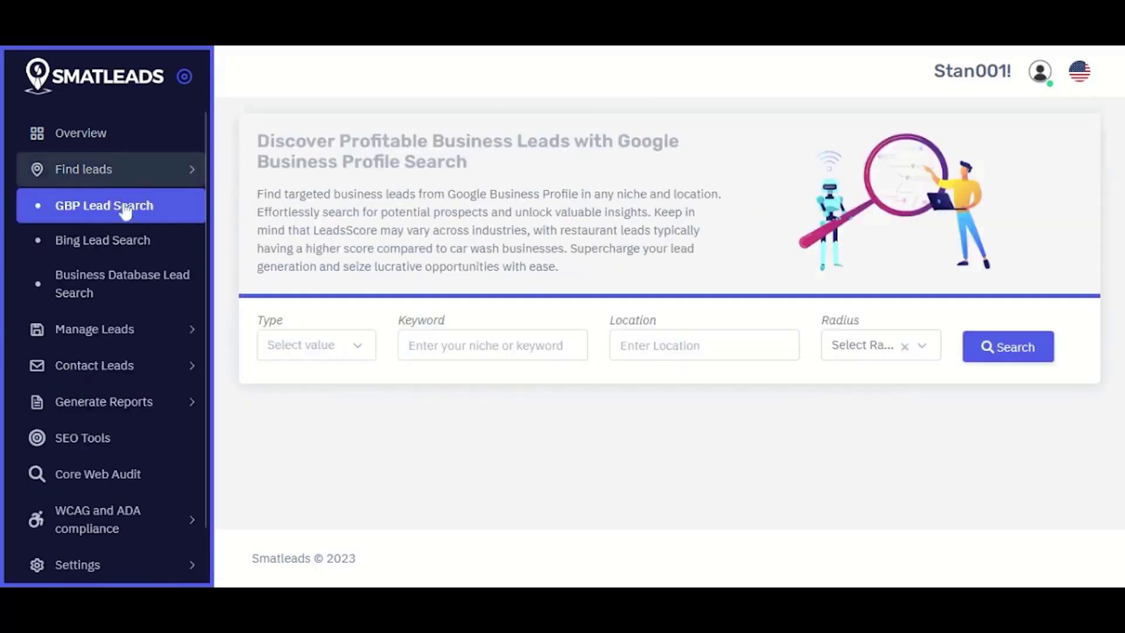
{"action": "left_click", "coordinate": [175, 169]}
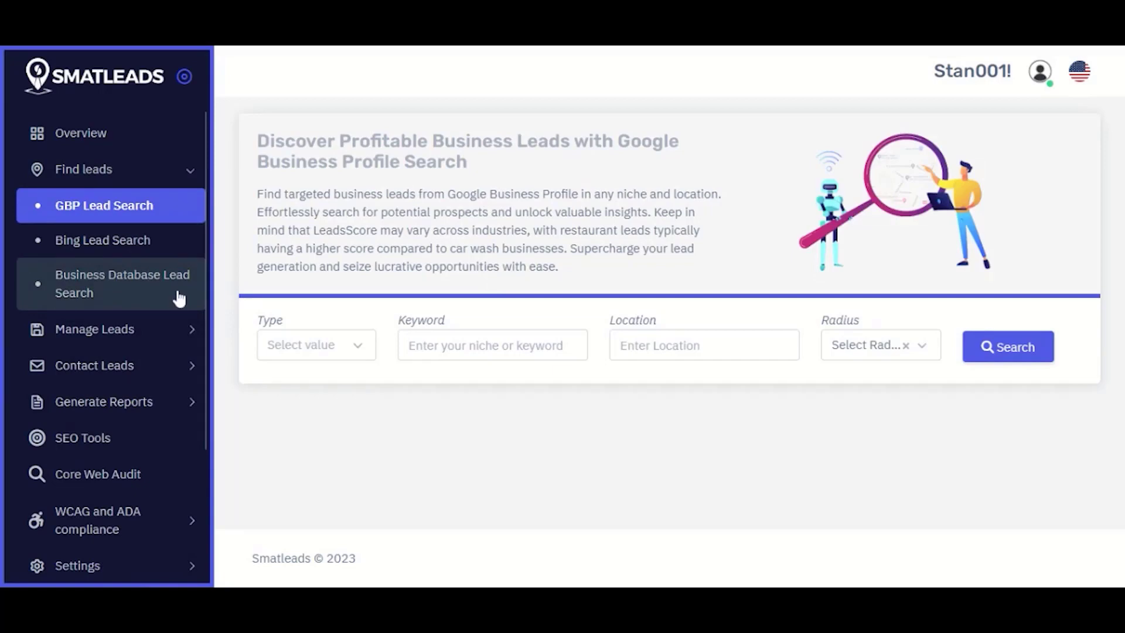
Step: Set the lead search type to GYM and the keyword to 'male fitness'
{"action": "left_click", "coordinate": [335, 350]}
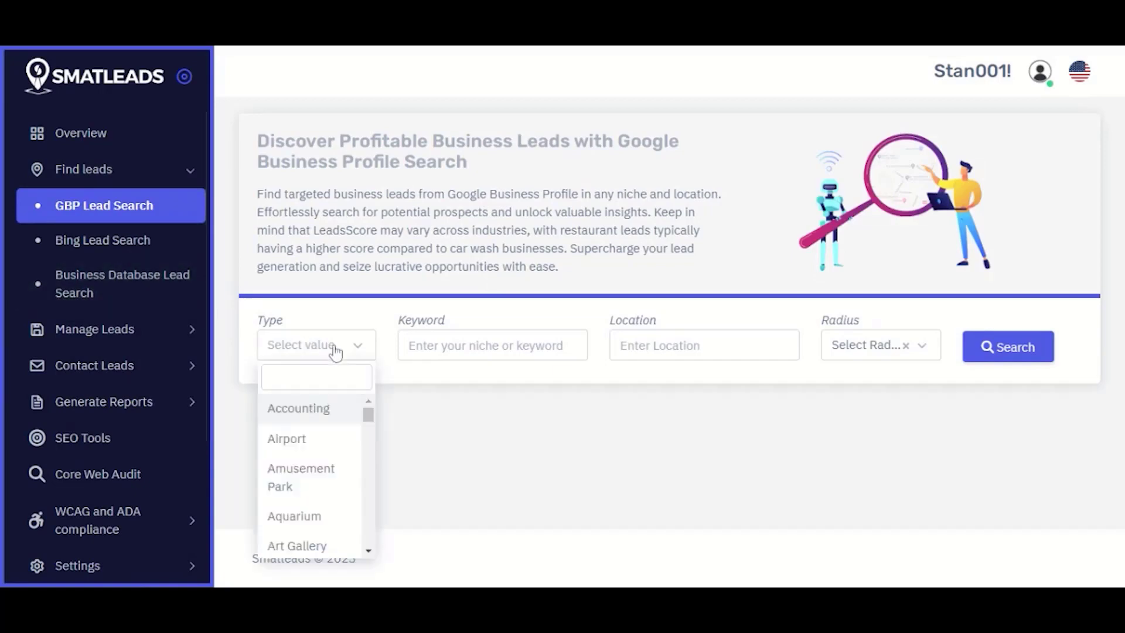
{"action": "left_click_drag", "start_coordinate": [371, 422], "coordinate": [382, 473]}
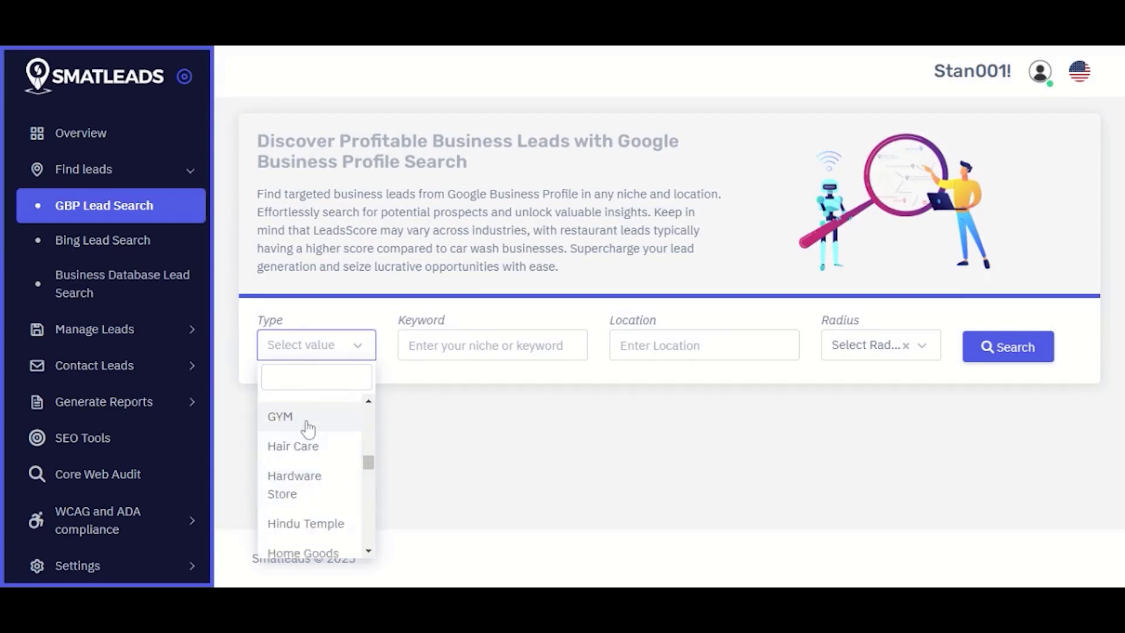
{"action": "left_click", "coordinate": [307, 429]}
{"action": "key", "text": "Tab"}
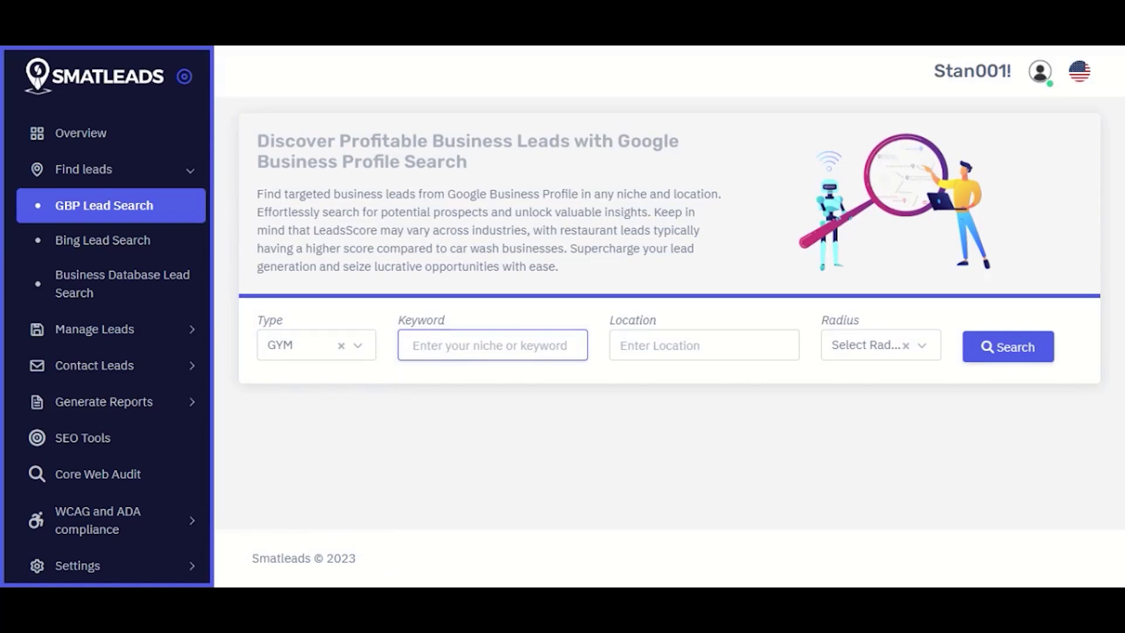
{"action": "type", "text": "male fitness"}
Step: Set location New York, NY, USA with a 5 km radius and run the search
{"action": "left_click", "coordinate": [703, 345]}
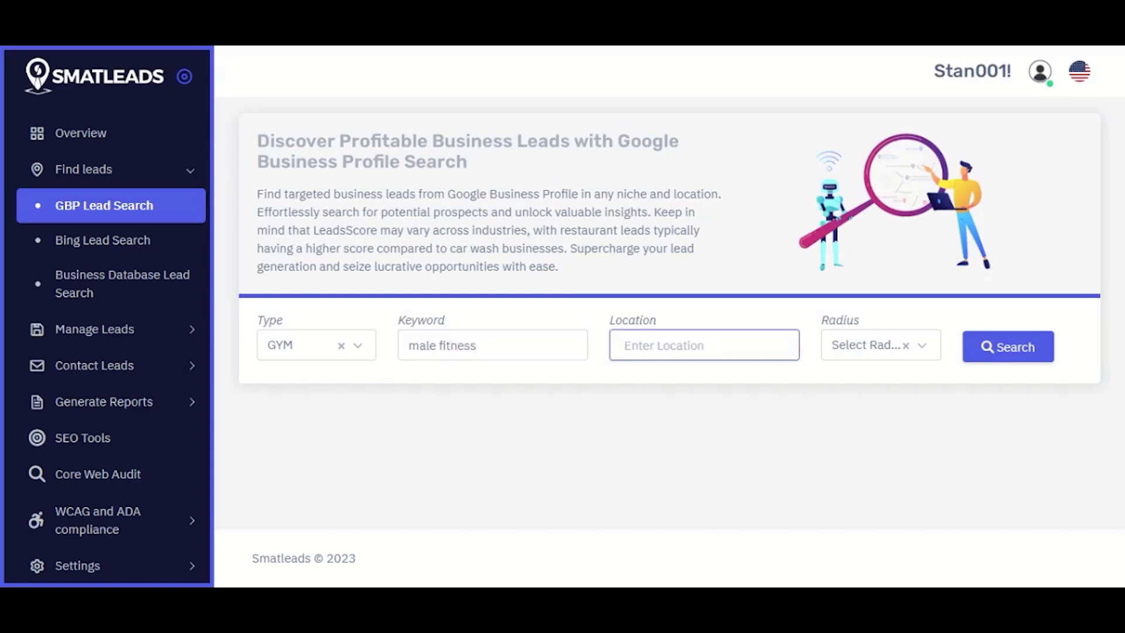
{"action": "type", "text": "New york"}
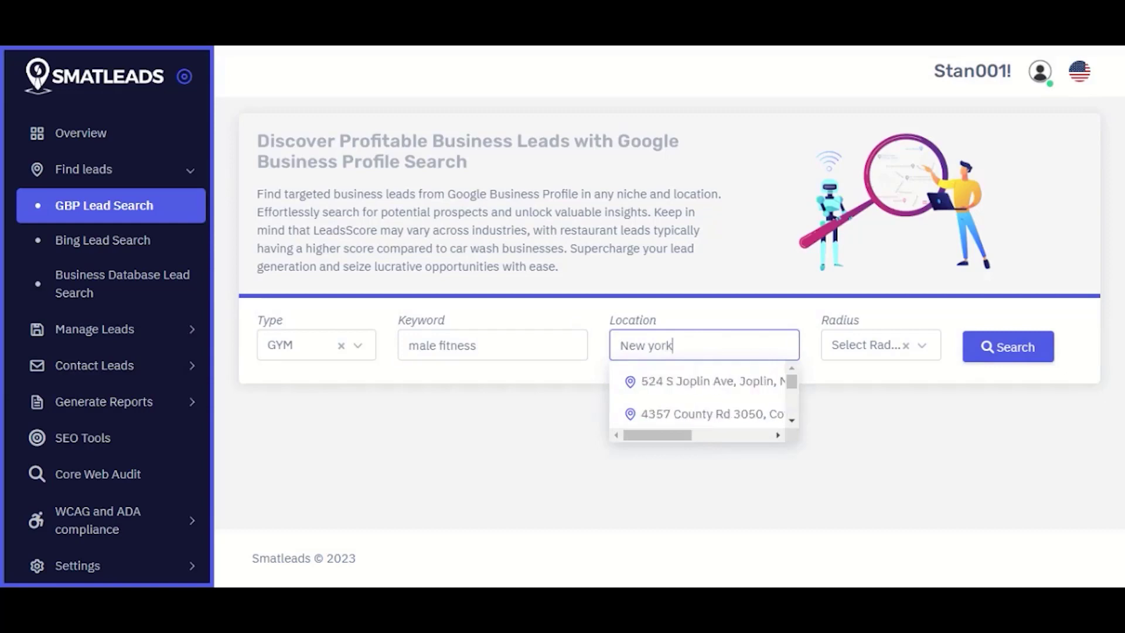
{"action": "left_click", "coordinate": [725, 389]}
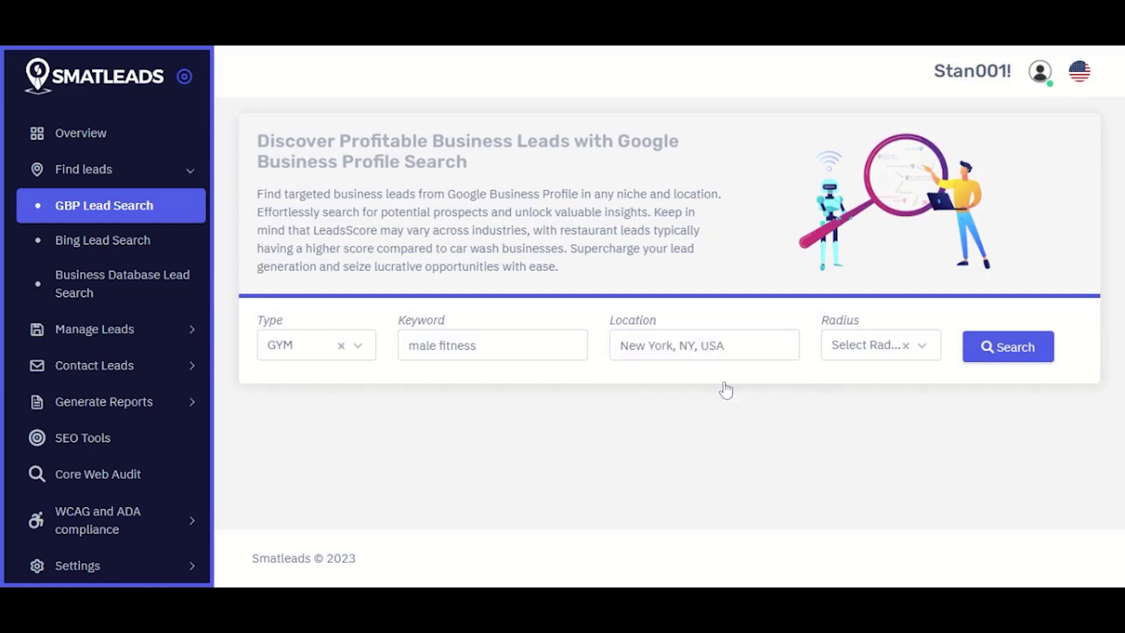
{"action": "left_click", "coordinate": [882, 355]}
{"action": "left_click", "coordinate": [858, 448]}
{"action": "left_click", "coordinate": [1017, 360]}
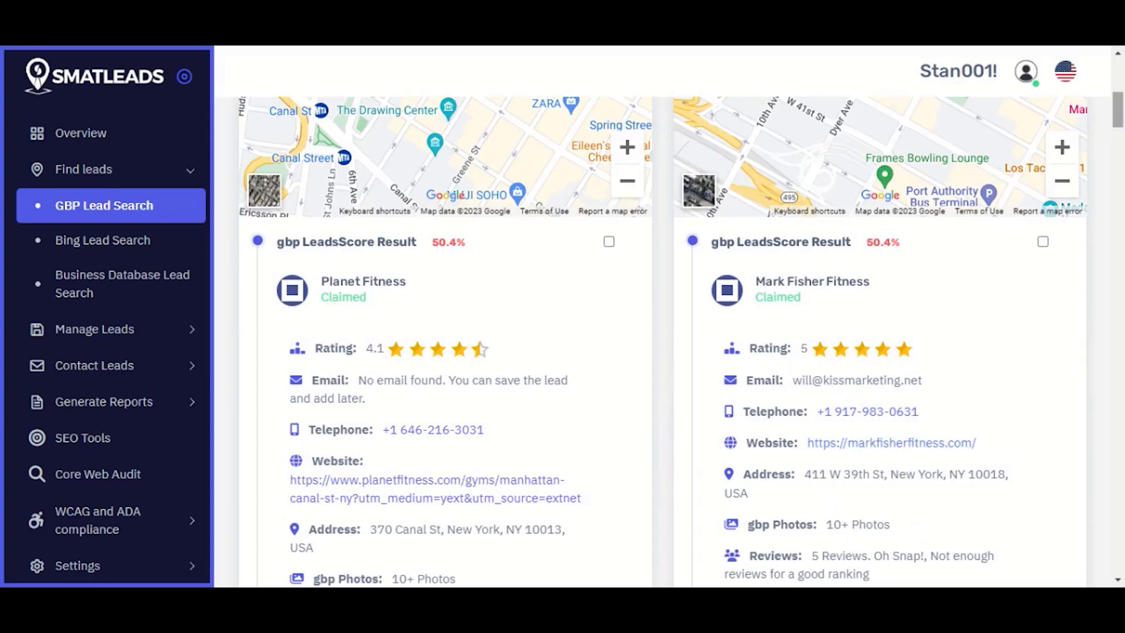
Step: Scroll through the New York gym result cards and select all leads
{"action": "scroll", "coordinate": [662, 340], "scroll_direction": "down", "scroll_amount": 12}
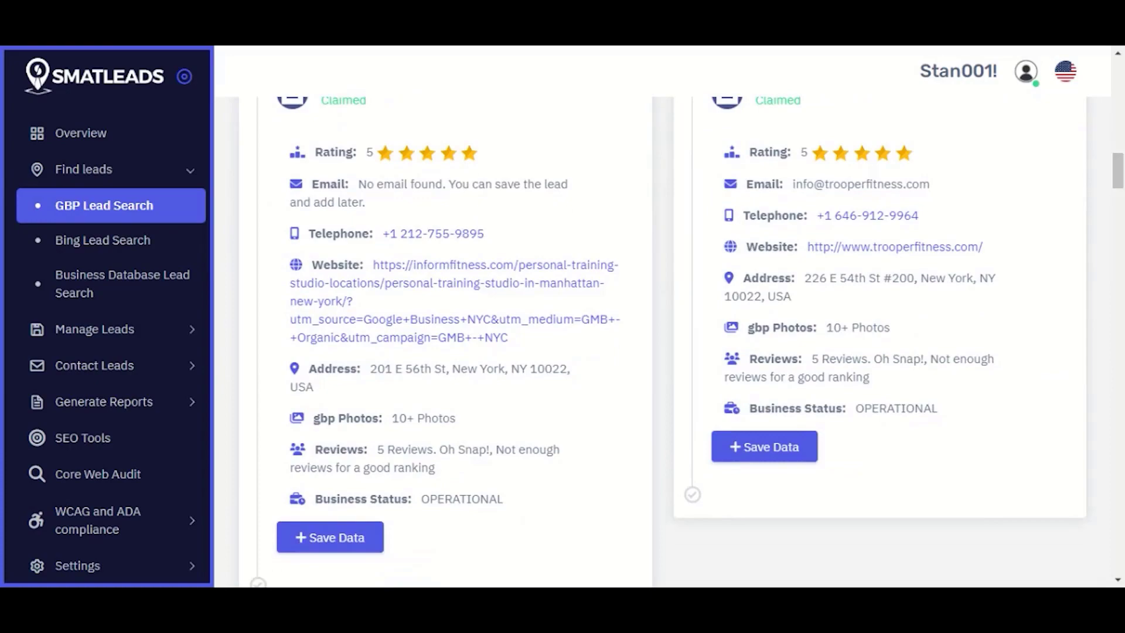
{"action": "left_click_drag", "start_coordinate": [1118, 181], "coordinate": [1119, 75]}
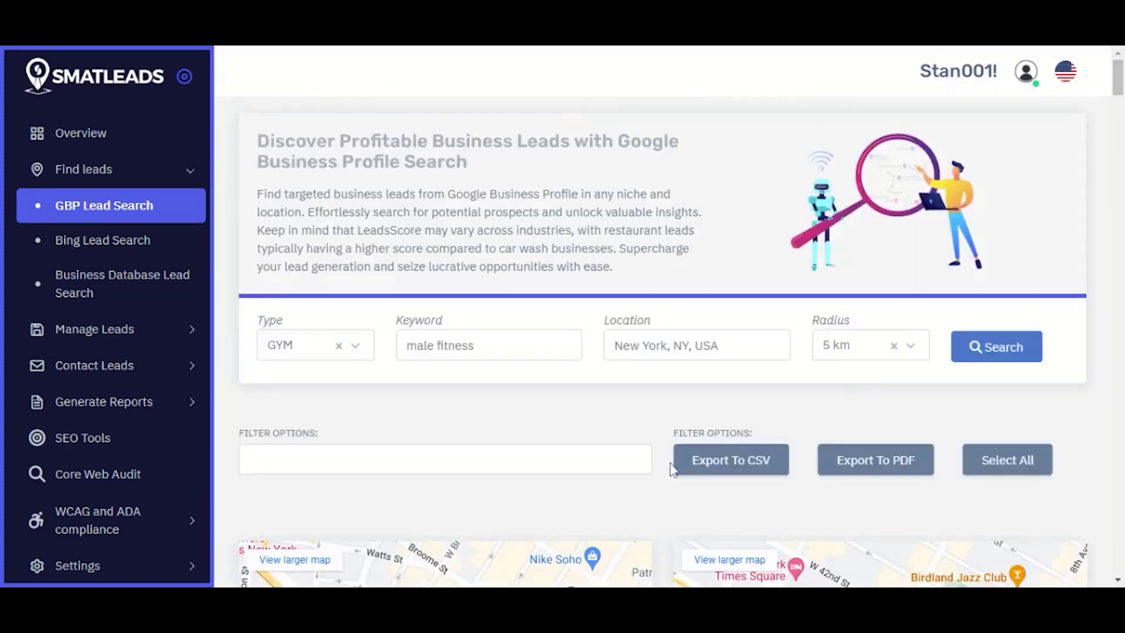
{"action": "left_click", "coordinate": [1007, 466]}
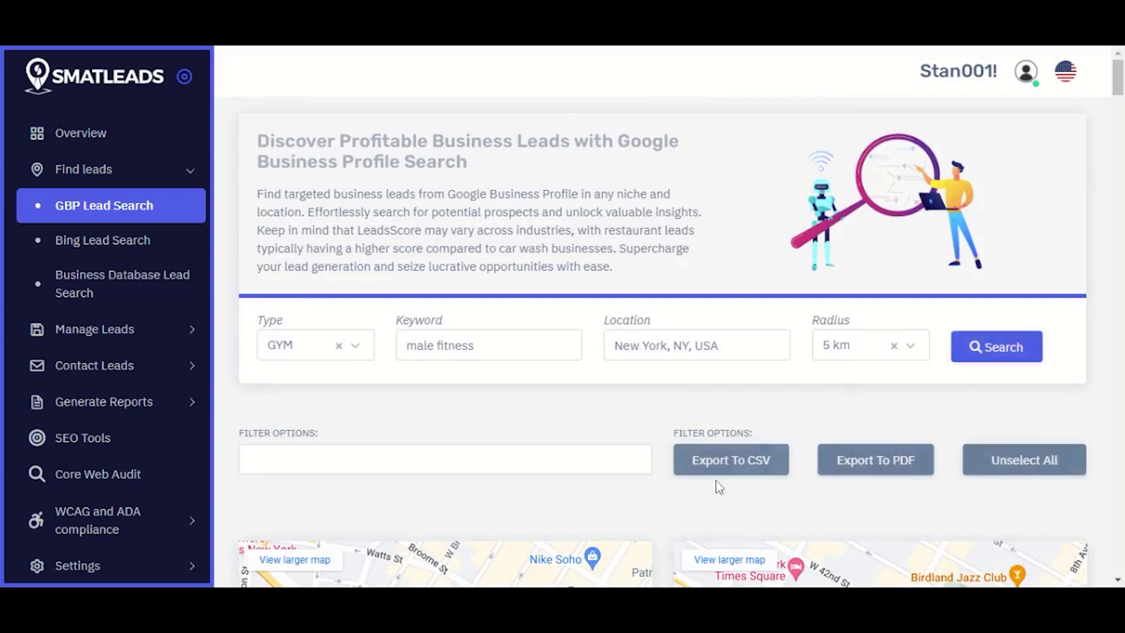
Step: Create a new project named 'Gym' with description 'Gym' for the checked leads
{"action": "scroll", "coordinate": [744, 510], "scroll_direction": "down", "scroll_amount": 10}
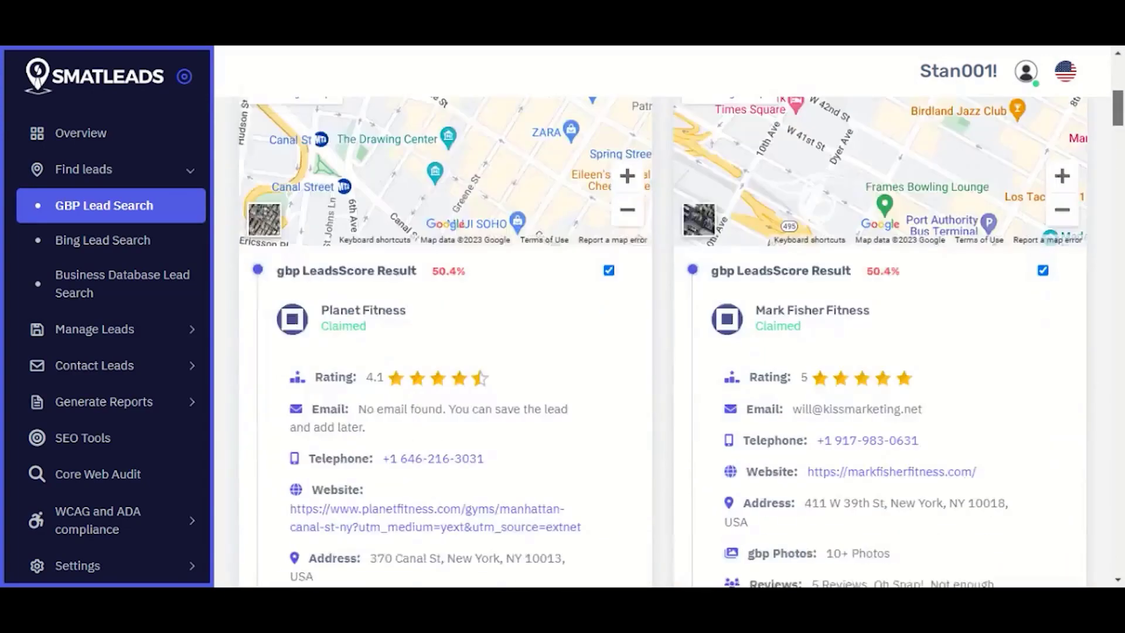
{"action": "left_click", "coordinate": [764, 542]}
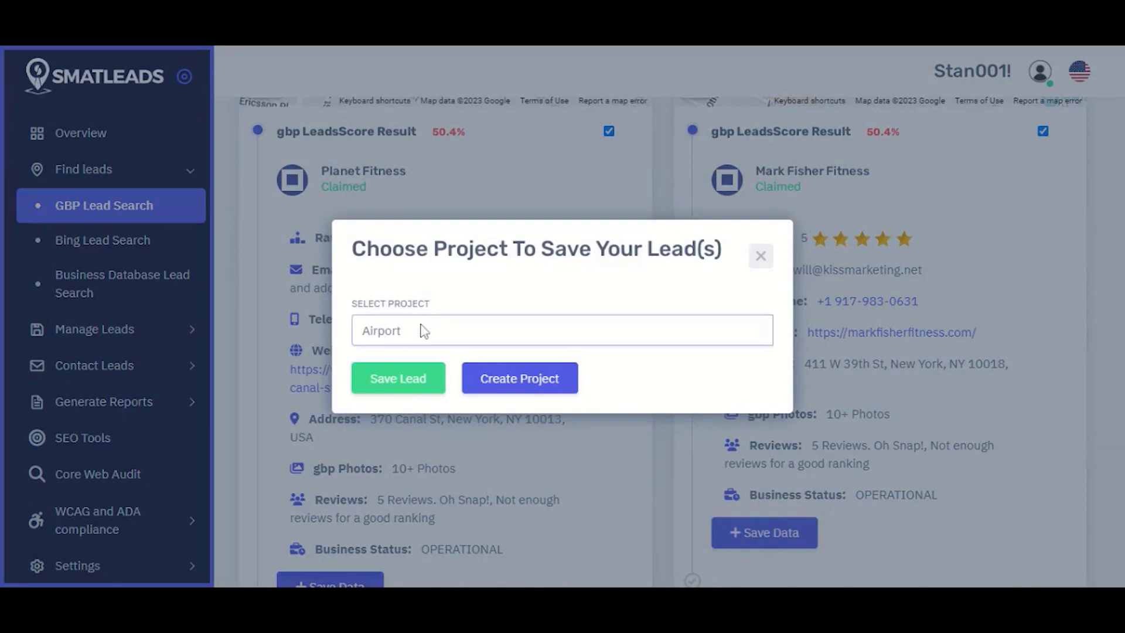
{"action": "left_click", "coordinate": [514, 380]}
{"action": "type", "text": "Gym"}
{"action": "key", "text": "Tab"}
{"action": "type", "text": "Gym"}
{"action": "left_click", "coordinate": [428, 437]}
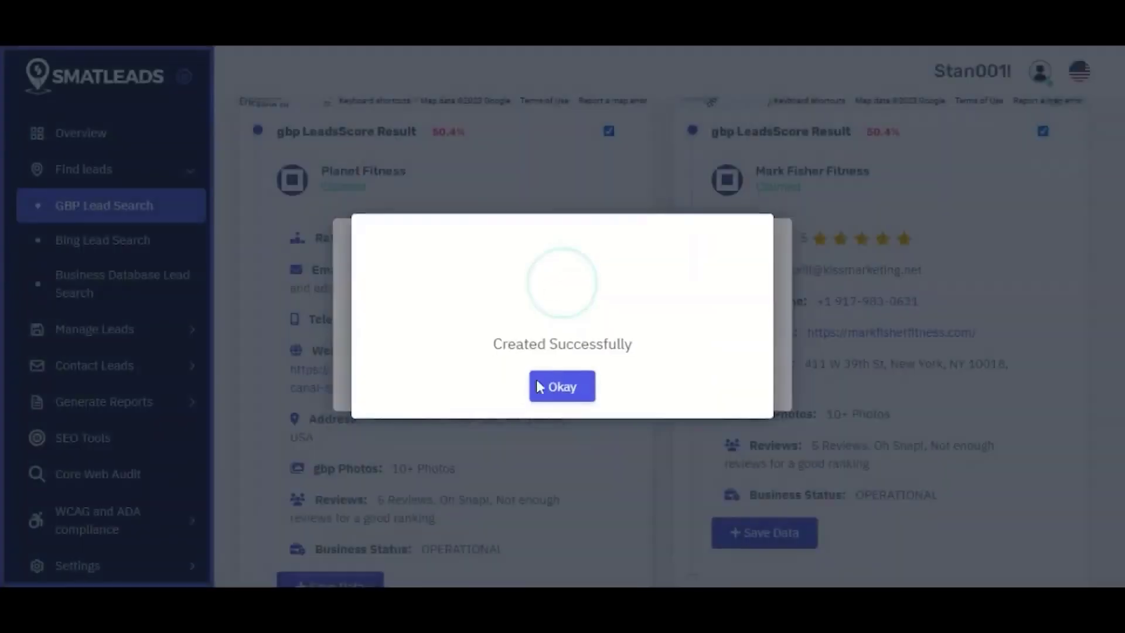
{"action": "left_click", "coordinate": [562, 388]}
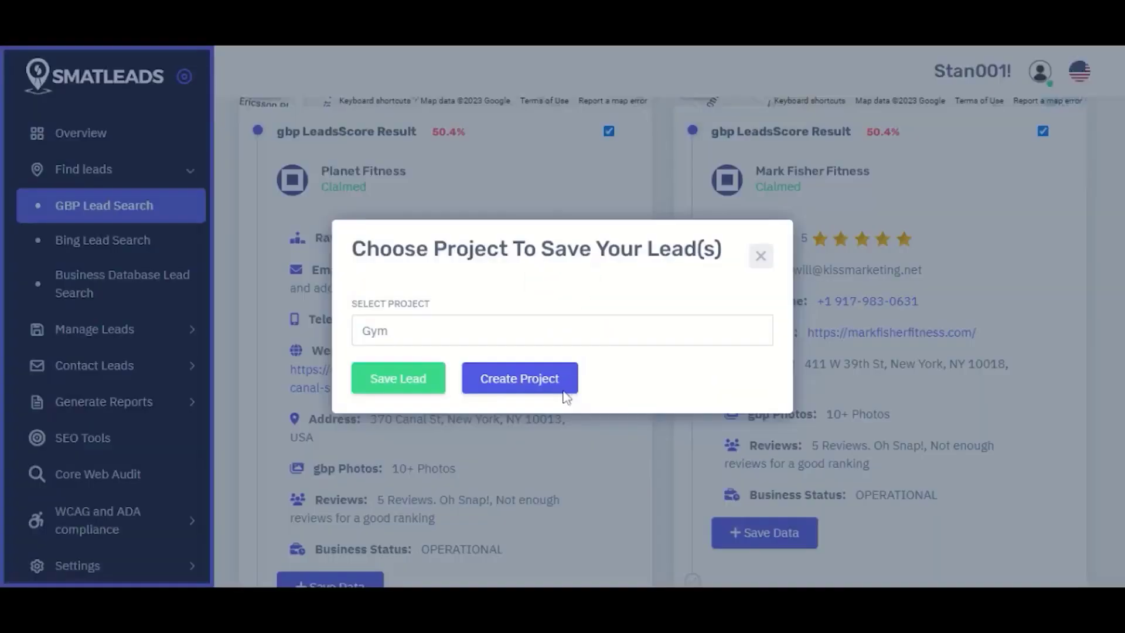
Step: Save the selected leads into the Gym project and close the chooser
{"action": "left_click", "coordinate": [420, 384]}
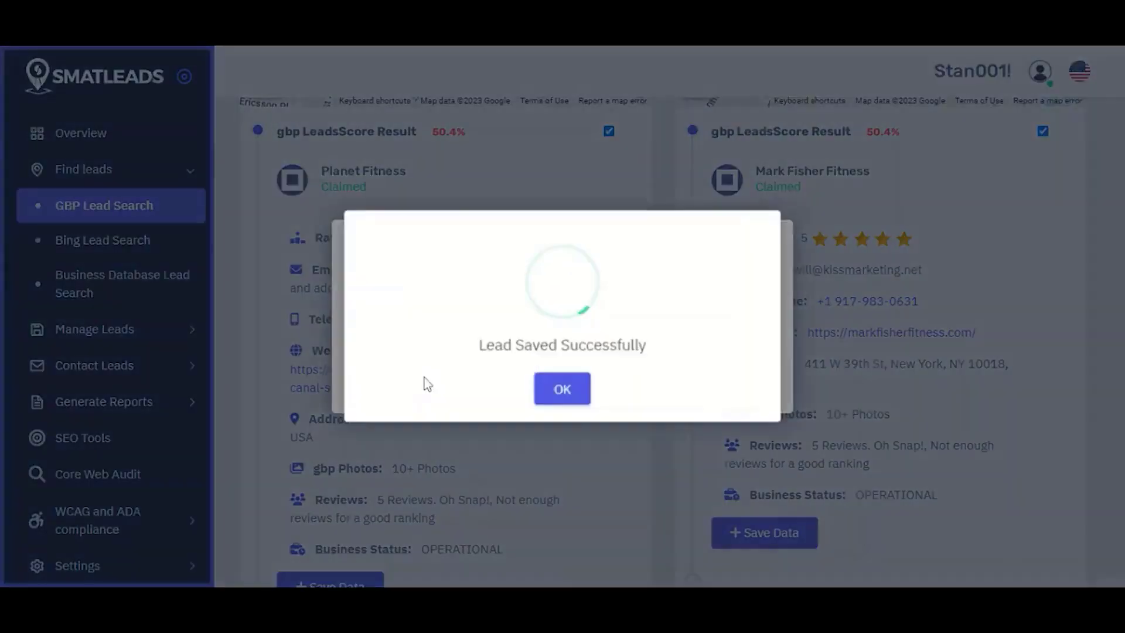
{"action": "left_click", "coordinate": [567, 394]}
{"action": "left_click", "coordinate": [762, 260]}
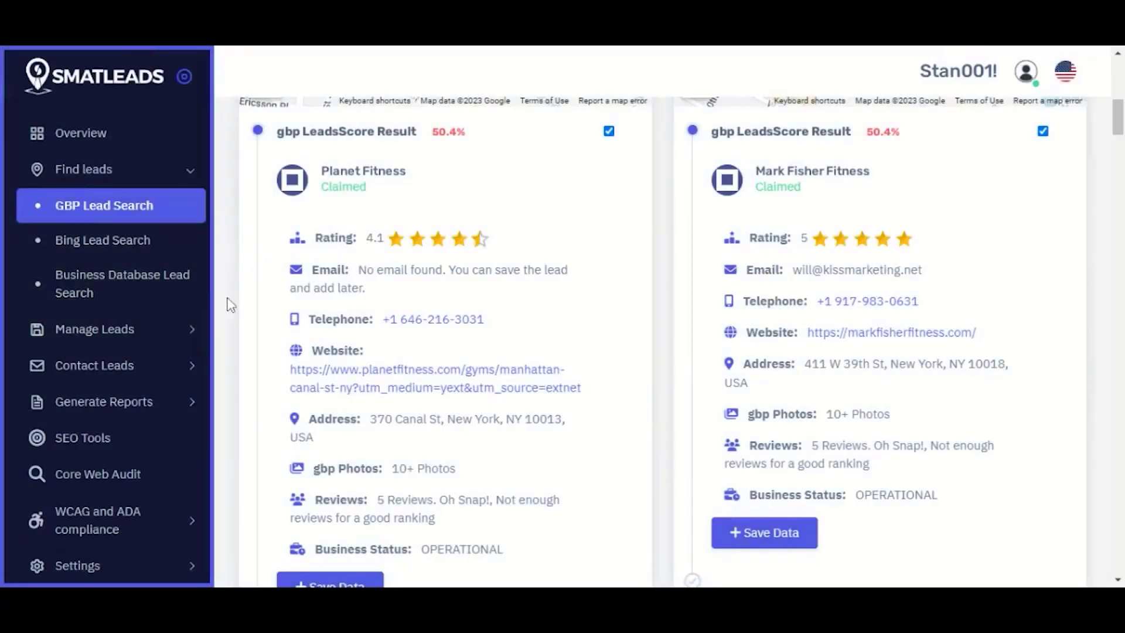
Step: In Bing Lead Search, enter keyword 'gym' and location Utah
{"action": "left_click", "coordinate": [133, 243]}
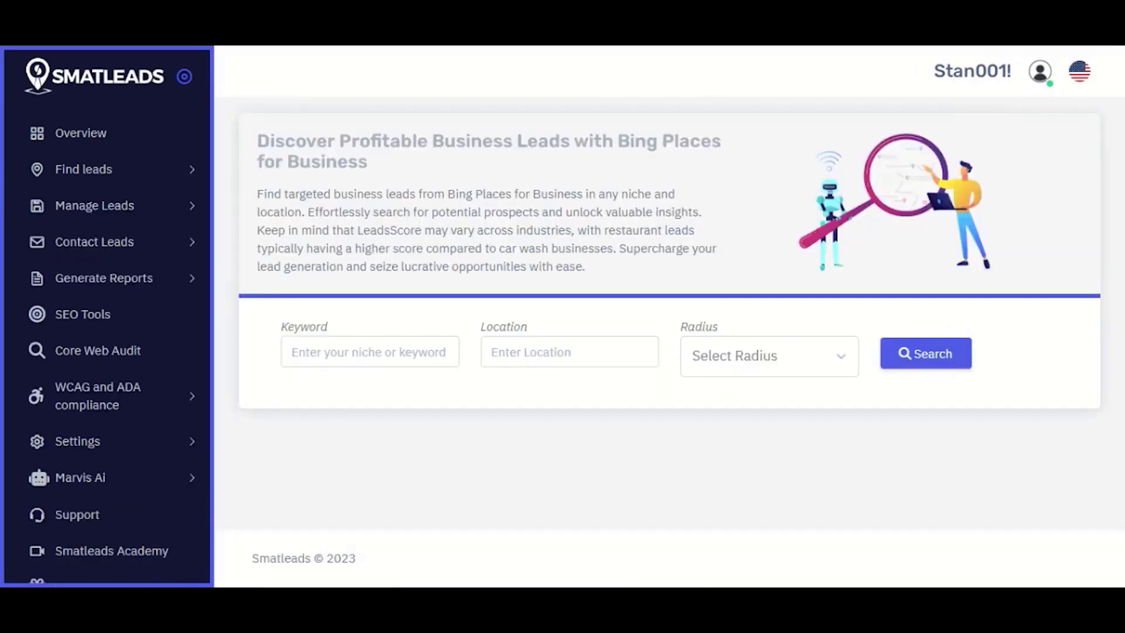
{"action": "left_click", "coordinate": [369, 351]}
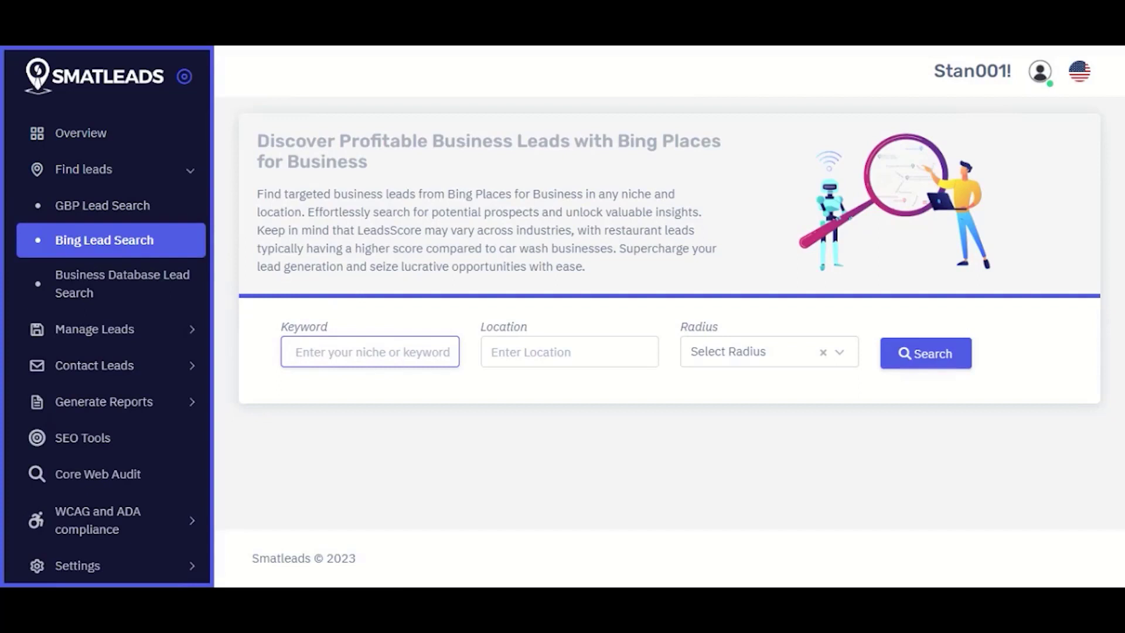
{"action": "type", "text": "gym"}
{"action": "left_click", "coordinate": [569, 351]}
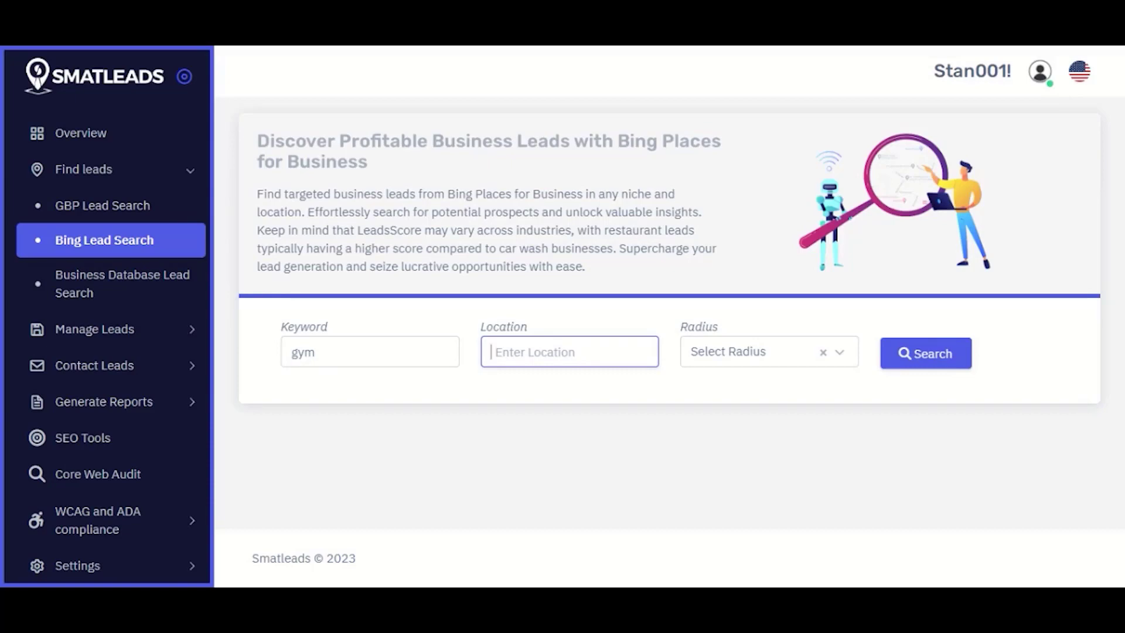
{"action": "type", "text": "Utah"}
Step: Set the search radius to 10 km and run the Bing gym search
{"action": "left_click", "coordinate": [792, 354]}
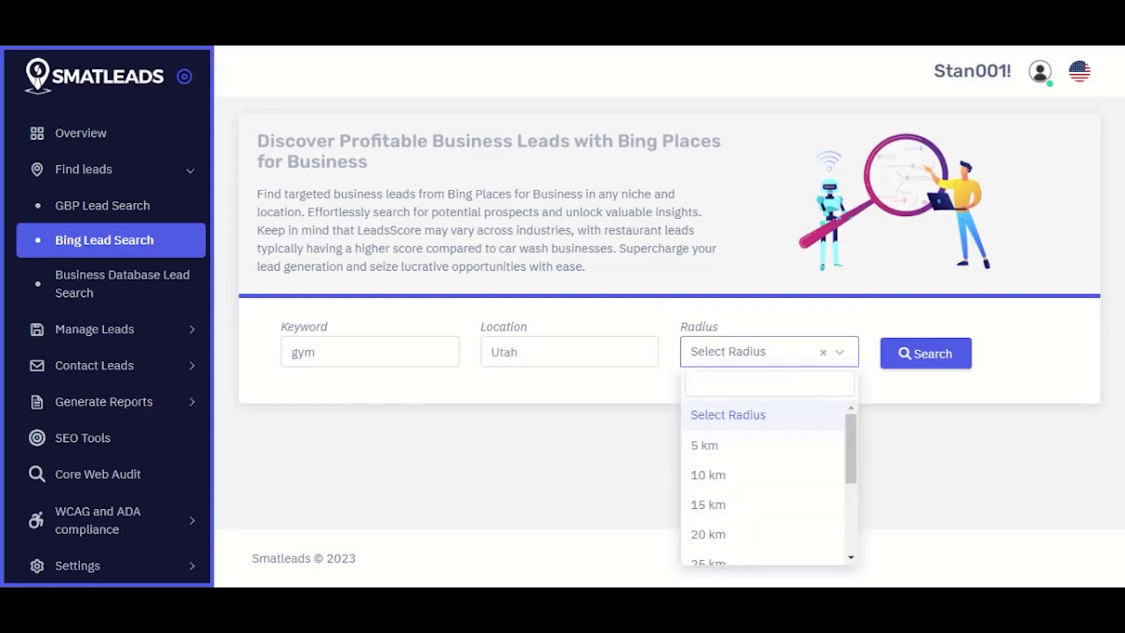
{"action": "left_click", "coordinate": [731, 448]}
{"action": "left_click", "coordinate": [747, 359]}
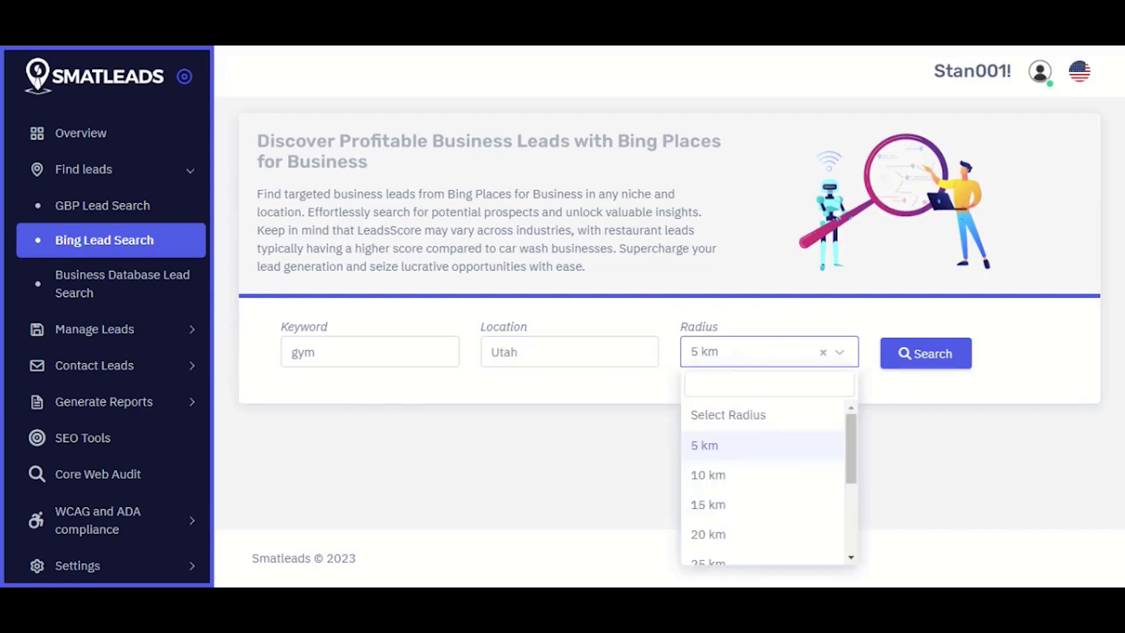
{"action": "left_click", "coordinate": [712, 486]}
{"action": "left_click", "coordinate": [891, 363]}
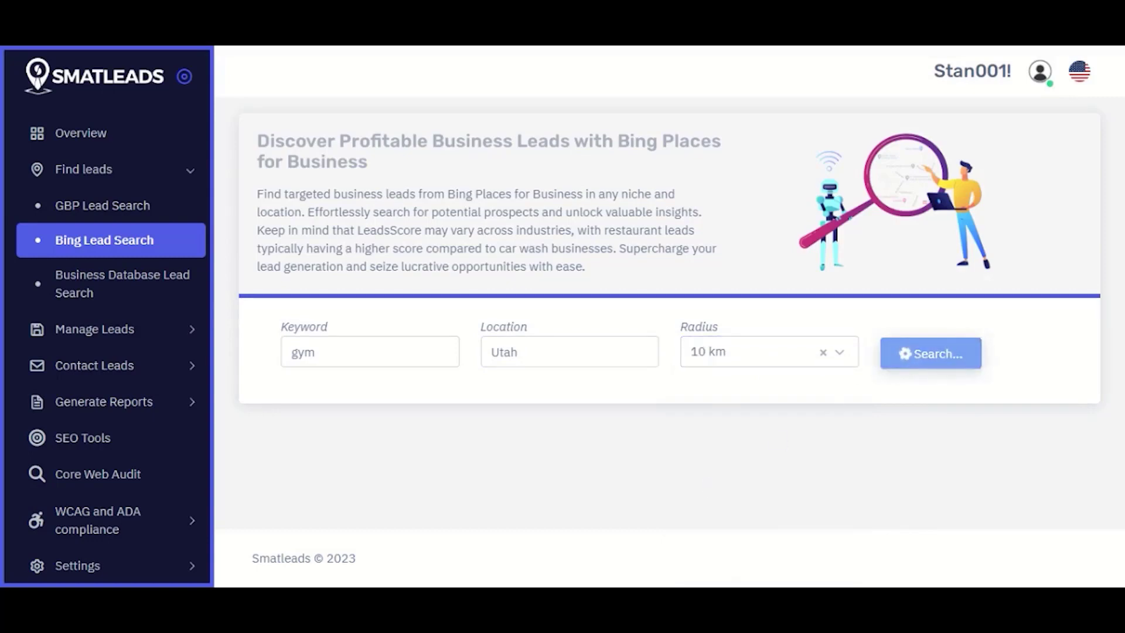
{"action": "scroll", "coordinate": [662, 340], "scroll_direction": "down", "scroll_amount": 8}
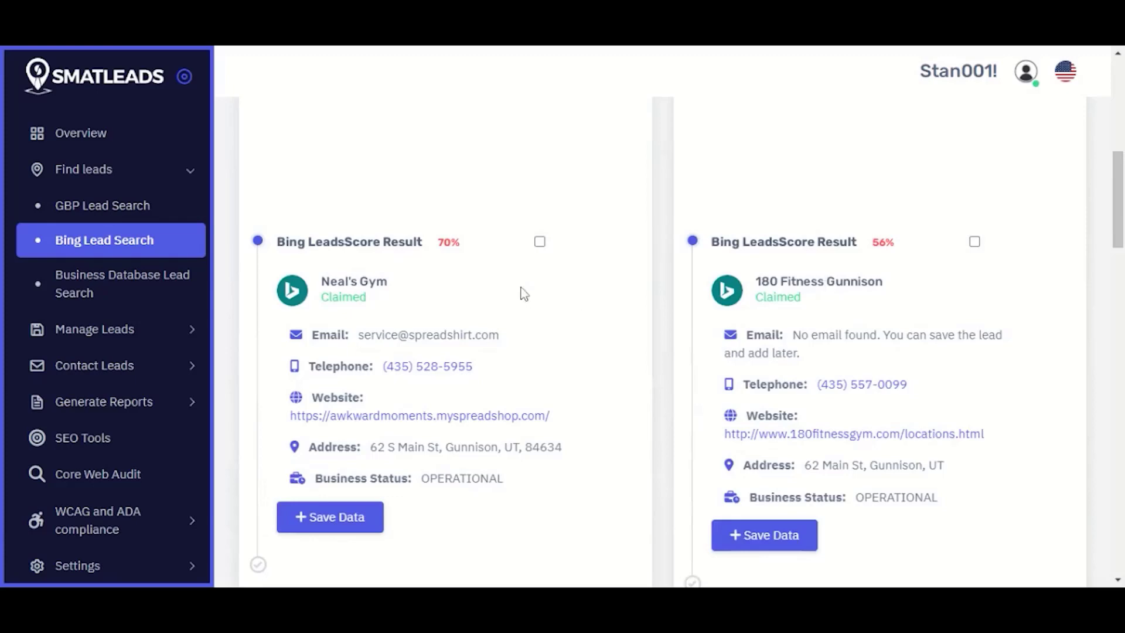
Step: Scroll through the Bing gym result cards for Utah
{"action": "left_click_drag", "start_coordinate": [1119, 183], "coordinate": [1121, 204]}
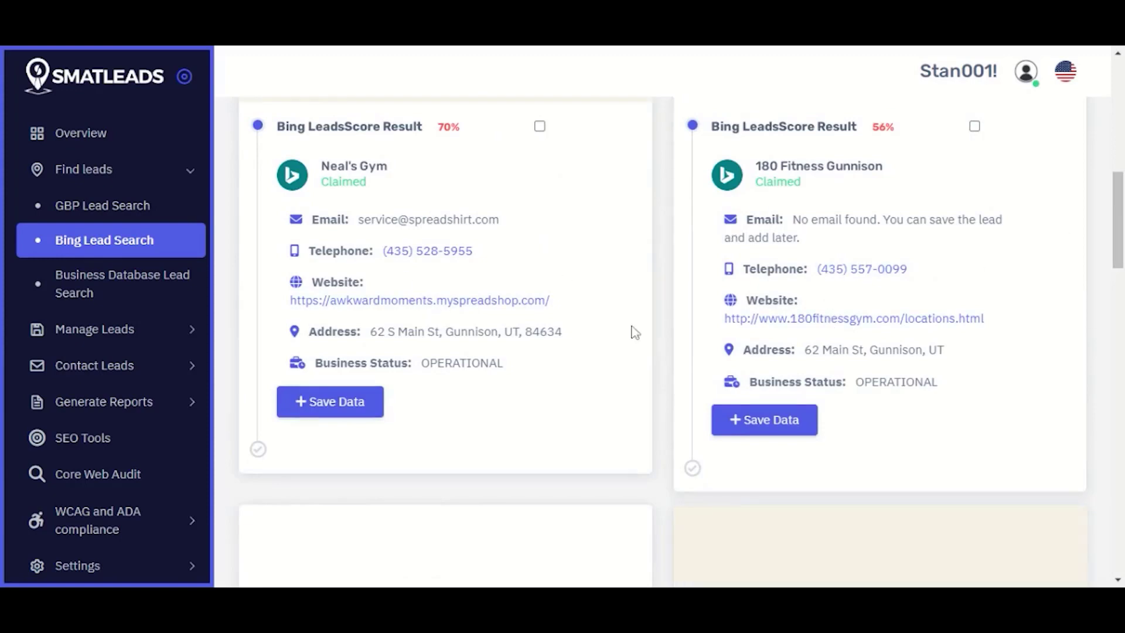
{"action": "left_click_drag", "start_coordinate": [1118, 202], "coordinate": [1101, 296]}
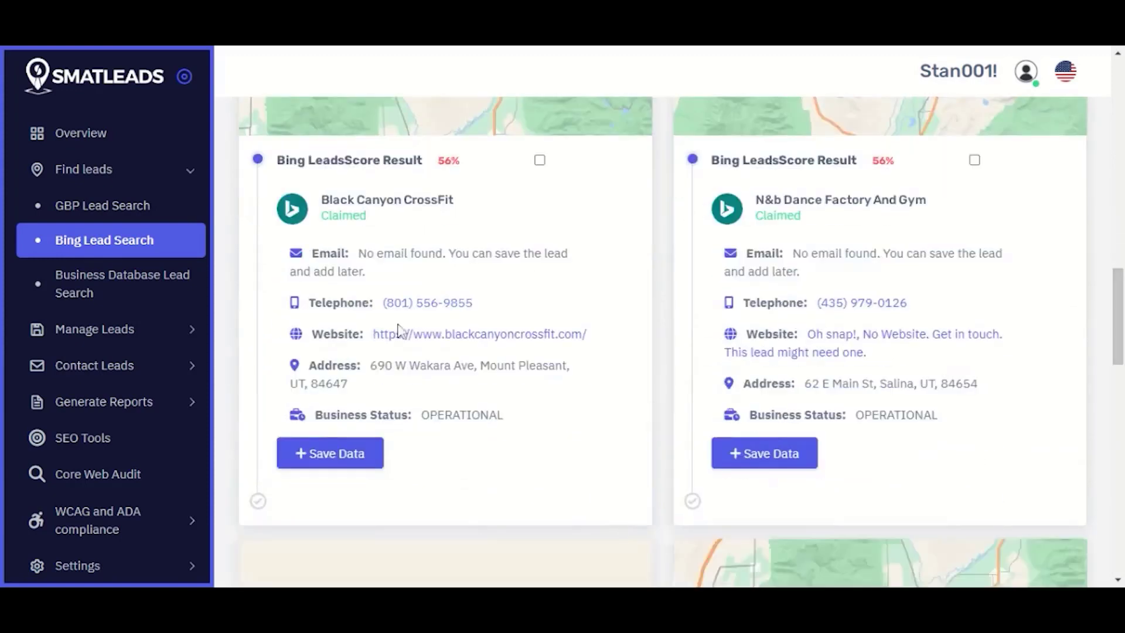
{"action": "scroll", "coordinate": [879, 445], "scroll_direction": "down", "scroll_amount": 5}
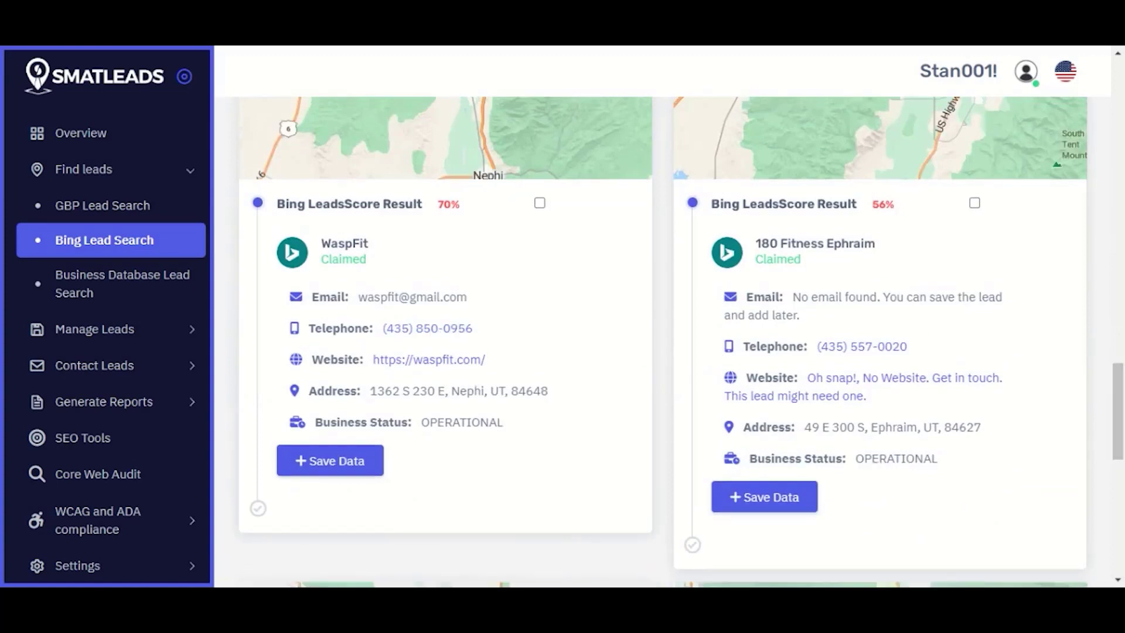
{"action": "scroll", "coordinate": [1120, 367], "scroll_direction": "up", "scroll_amount": 2}
{"action": "scroll", "coordinate": [1120, 366], "scroll_direction": "down", "scroll_amount": 10}
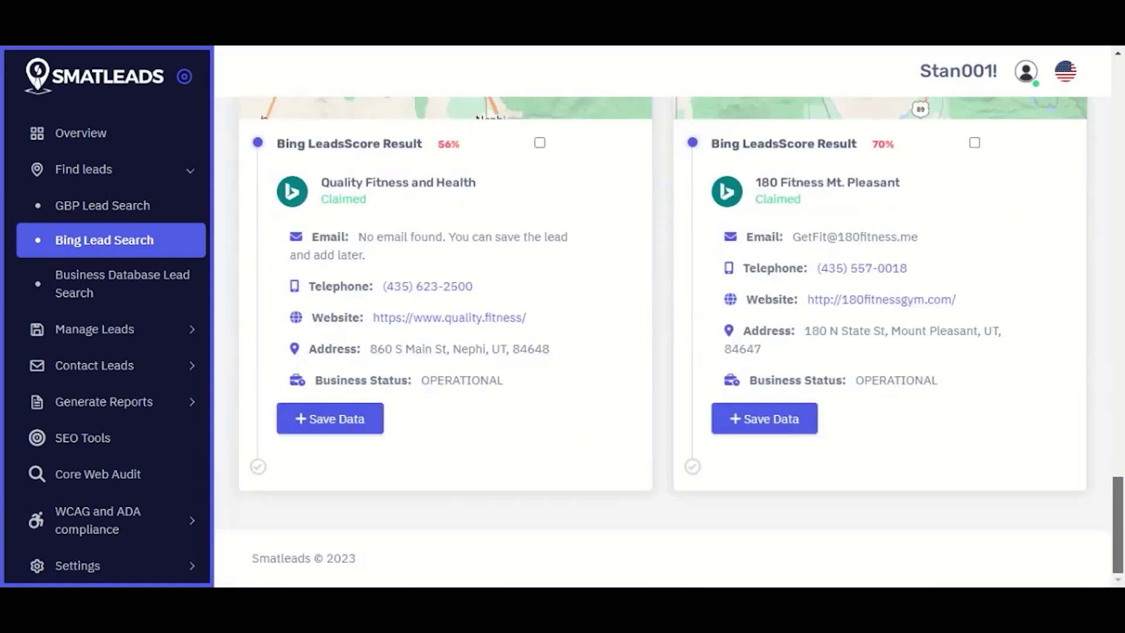
{"action": "scroll", "coordinate": [968, 436], "scroll_direction": "up", "scroll_amount": 2}
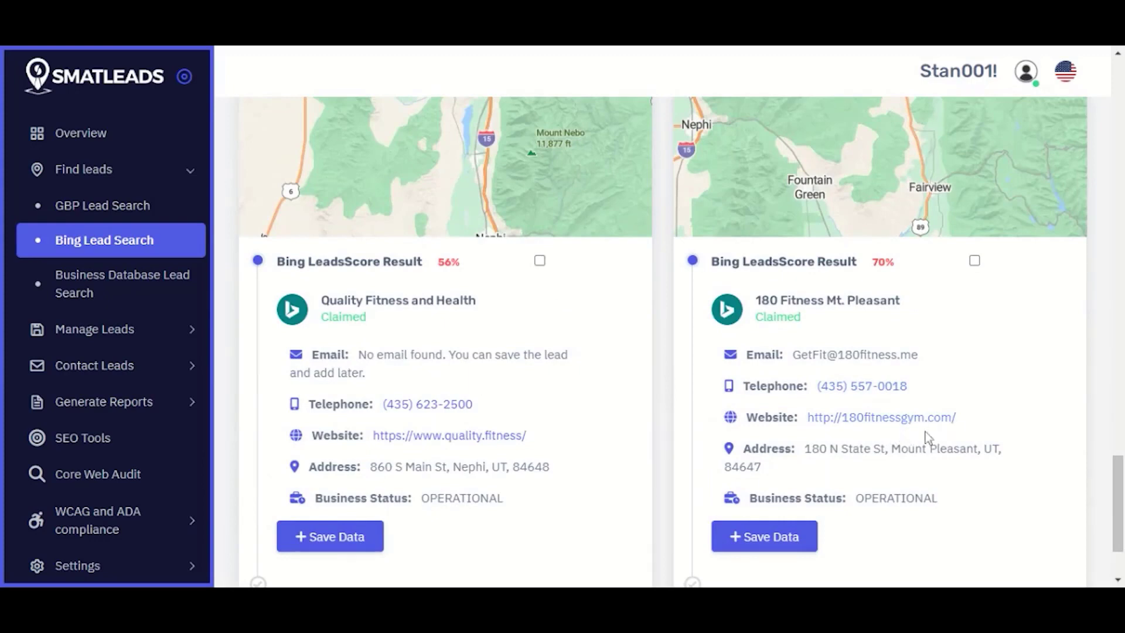
{"action": "scroll", "coordinate": [931, 446], "scroll_direction": "up", "scroll_amount": 15}
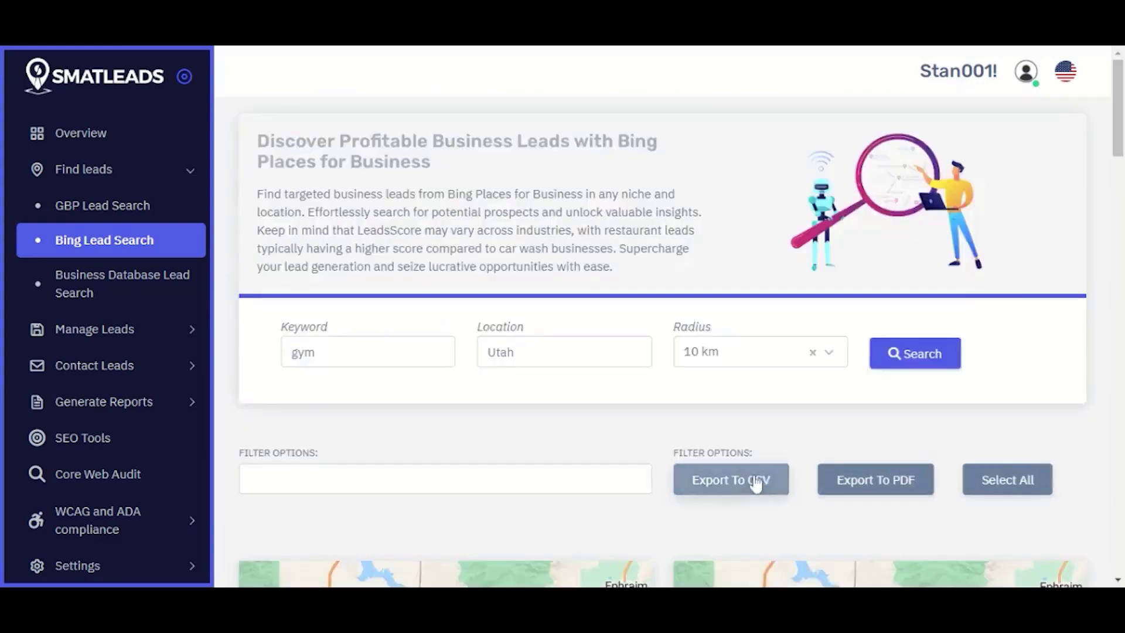
{"action": "scroll", "coordinate": [756, 476], "scroll_direction": "down", "scroll_amount": 5}
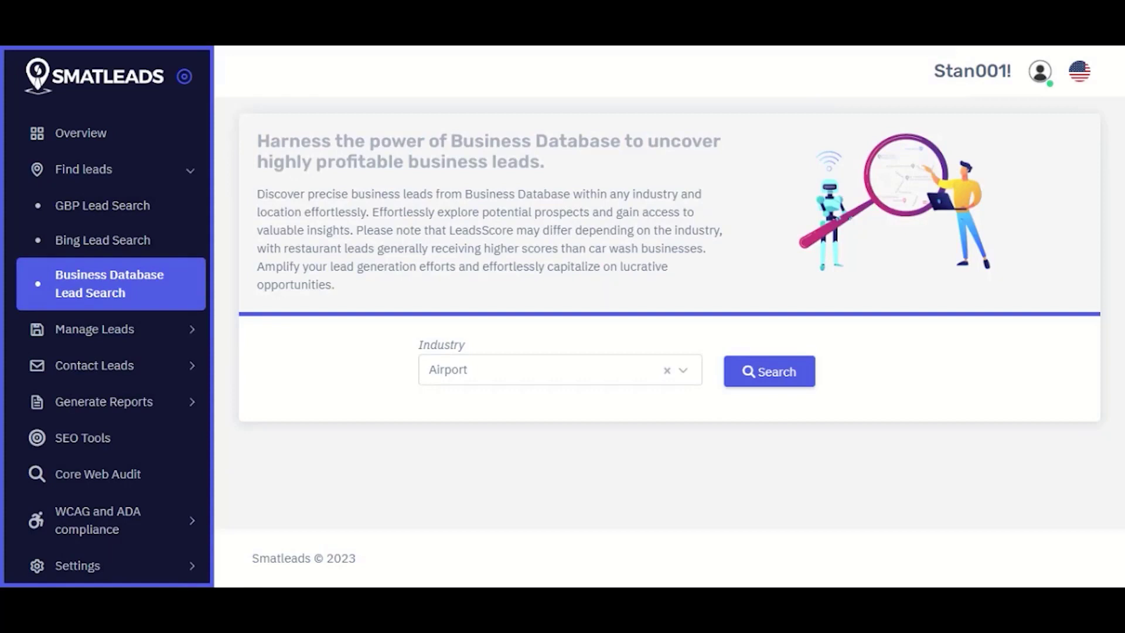
Step: Run Business Database searches for Architecture & Planning, then Apparel industries
{"action": "left_click", "coordinate": [474, 381]}
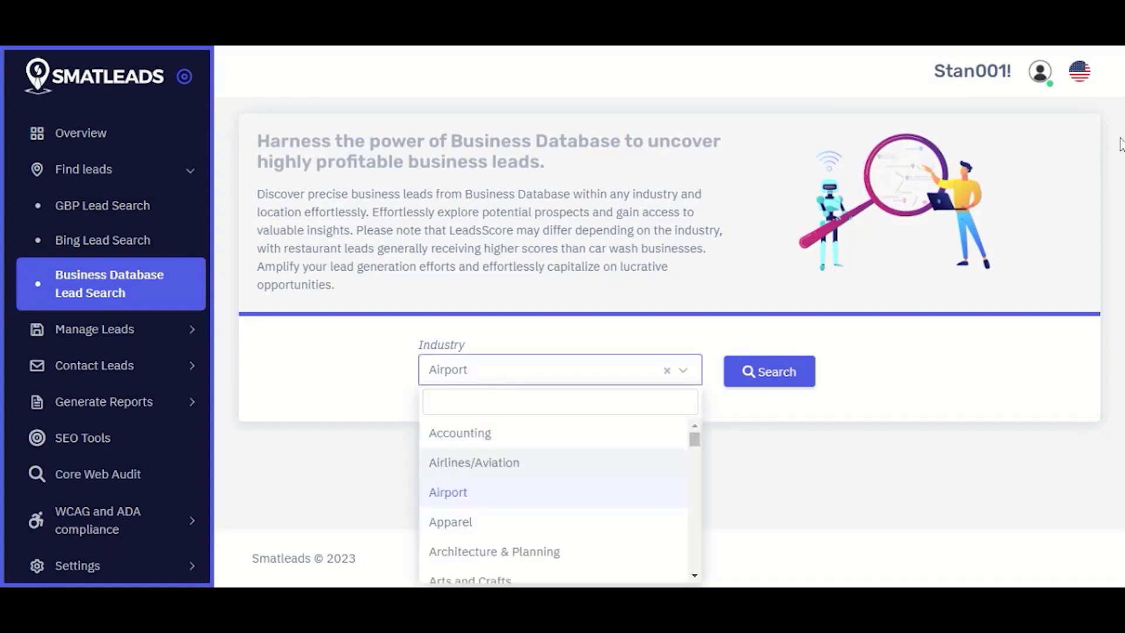
{"action": "key", "text": "Escape"}
{"action": "left_click", "coordinate": [590, 374]}
{"action": "left_click", "coordinate": [514, 542]}
{"action": "left_click", "coordinate": [767, 380]}
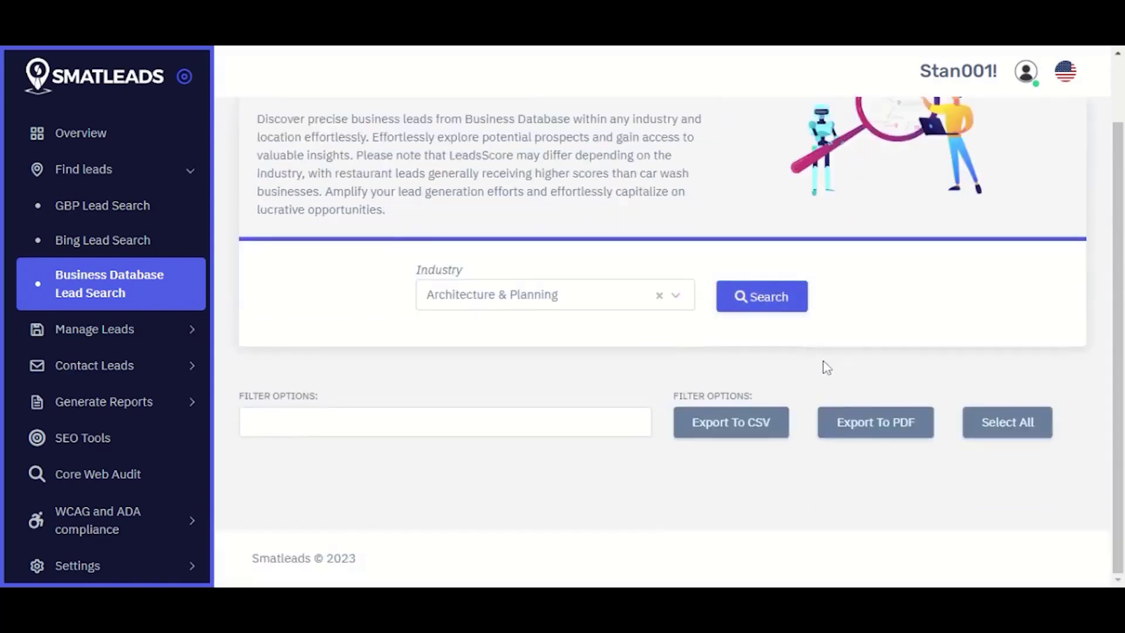
{"action": "left_click", "coordinate": [658, 300]}
{"action": "left_click", "coordinate": [485, 444]}
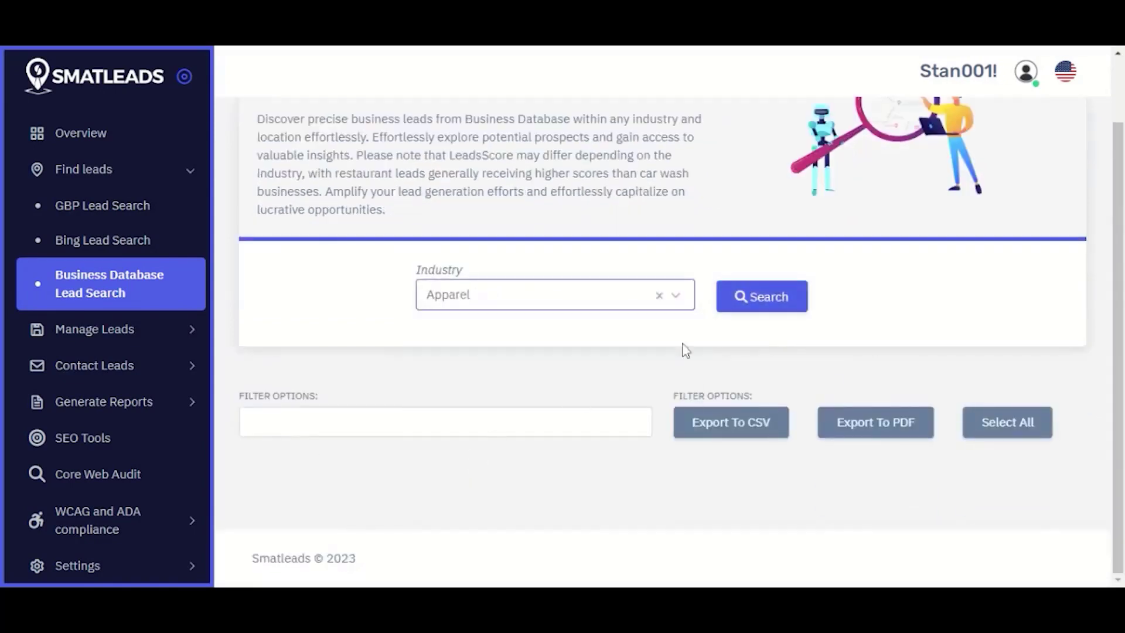
{"action": "left_click", "coordinate": [753, 303]}
Step: Search the Arts and Crafts, Luxury Goods & Jewelry, and Medical Practice industries in turn
{"action": "left_click", "coordinate": [474, 299]}
{"action": "left_click", "coordinate": [535, 504]}
{"action": "left_click", "coordinate": [761, 296]}
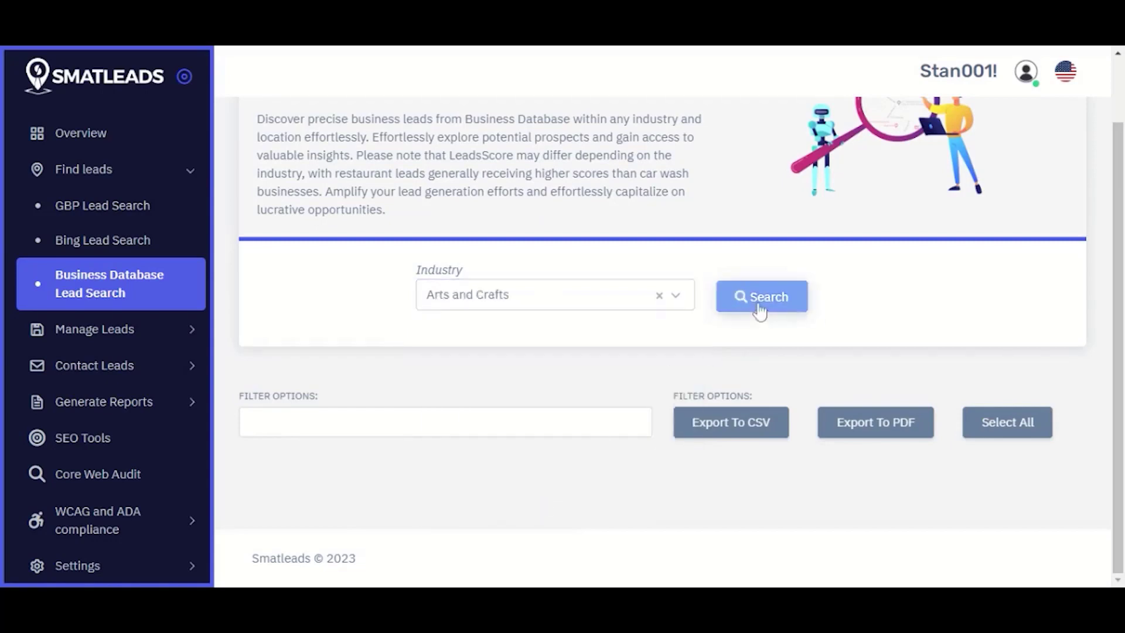
{"action": "left_click", "coordinate": [658, 300]}
{"action": "scroll", "coordinate": [522, 459], "scroll_direction": "down", "scroll_amount": 10}
{"action": "left_click", "coordinate": [522, 460]}
{"action": "left_click", "coordinate": [773, 297]}
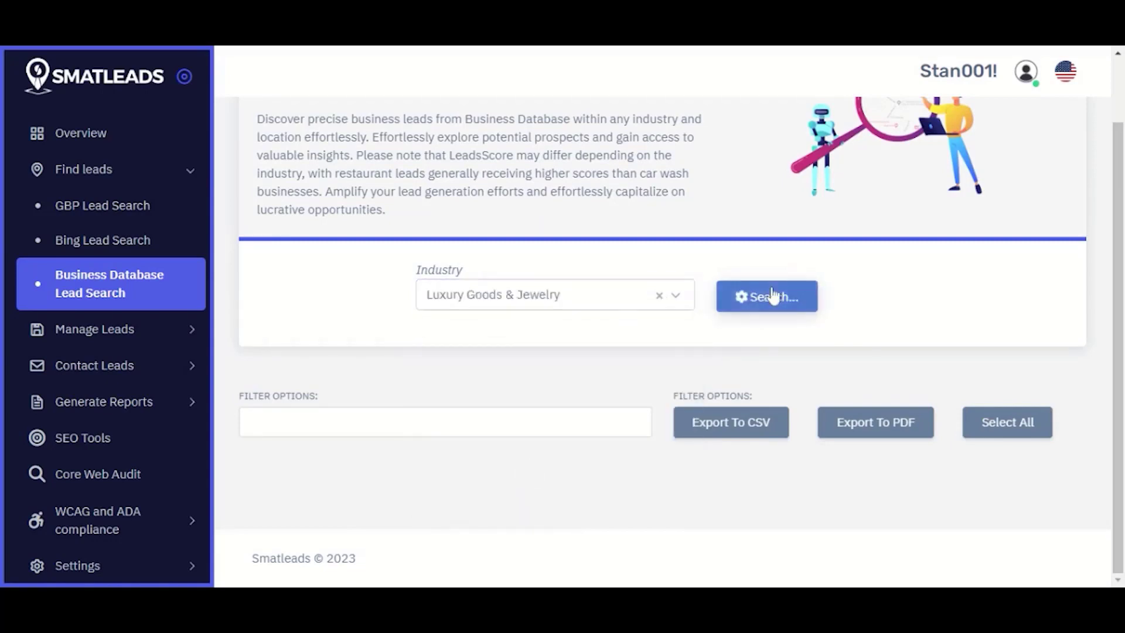
{"action": "left_click", "coordinate": [633, 301]}
{"action": "left_click", "coordinate": [532, 499]}
{"action": "left_click", "coordinate": [761, 296]}
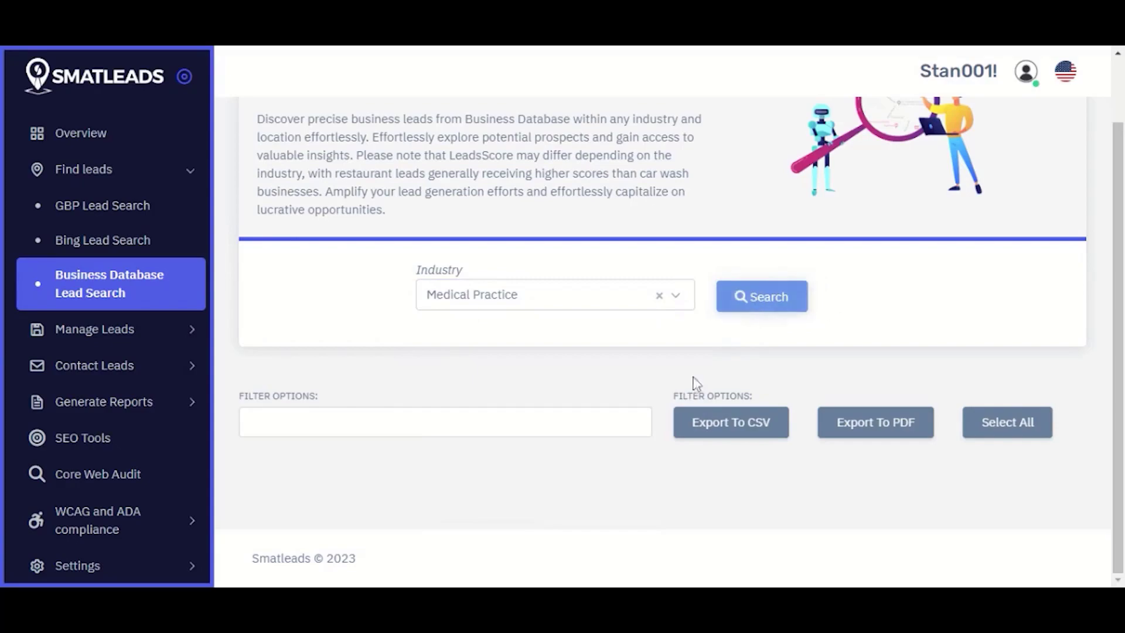